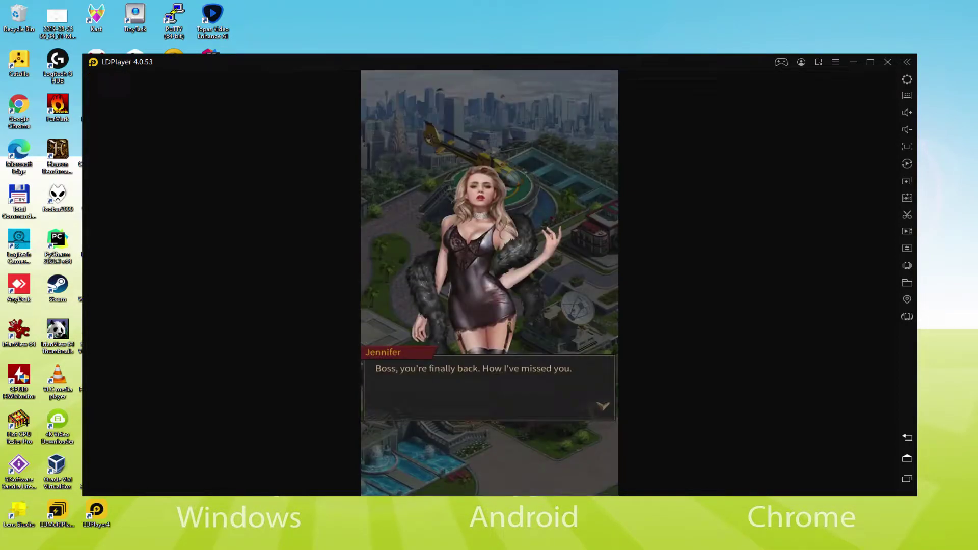
Advance through the opening dialogue in the Mafia City game.
{"action": "left_click", "coordinate": [577, 388]}
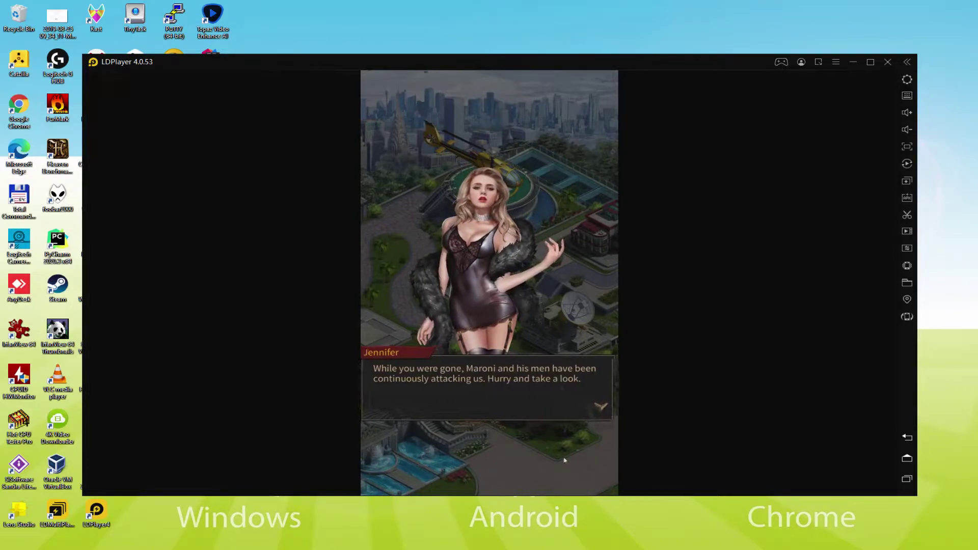
{"action": "left_click", "coordinate": [533, 412]}
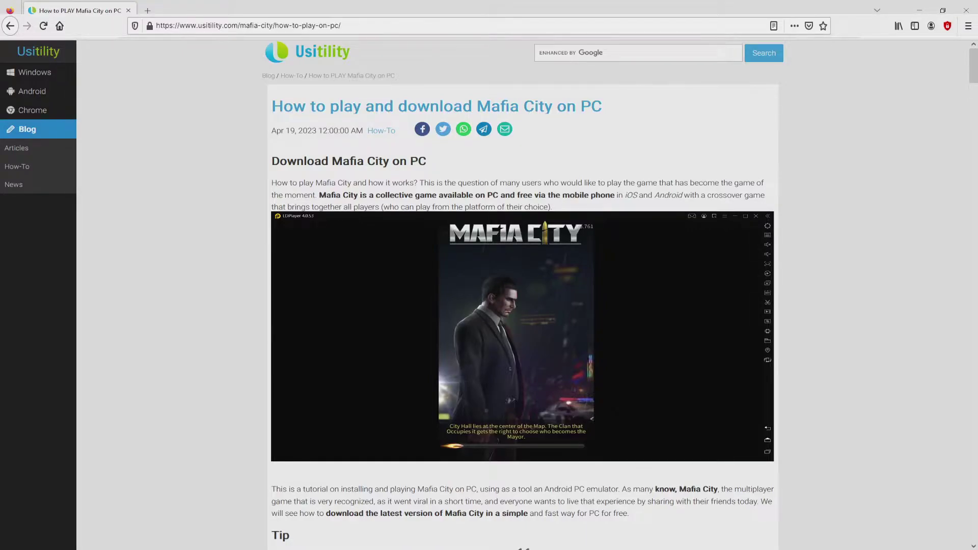
Open the LDPlayer download page for Mafia City from the Usitility article and look through its game information and emulator features.
{"action": "scroll", "coordinate": [522, 293], "scroll_direction": "down", "scroll_amount": 5}
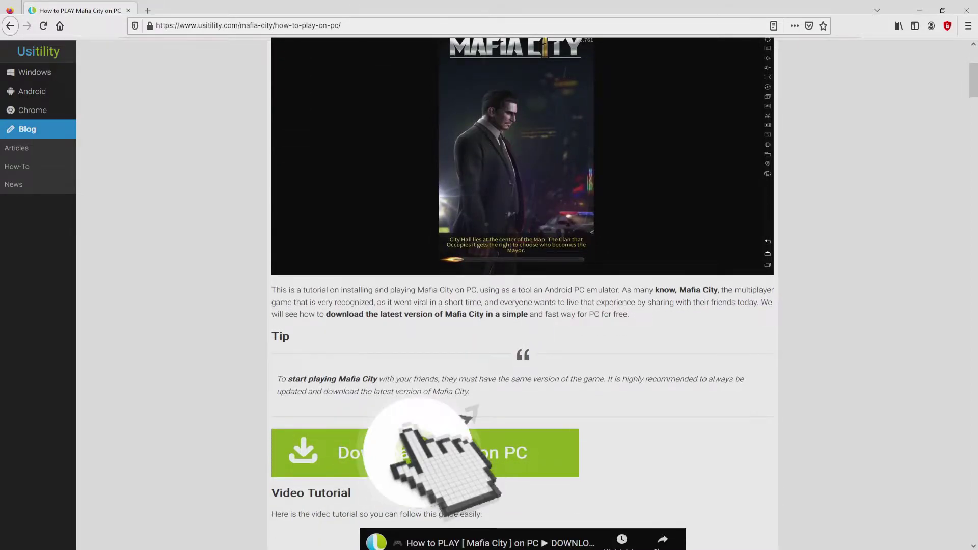
{"action": "left_click", "coordinate": [425, 453]}
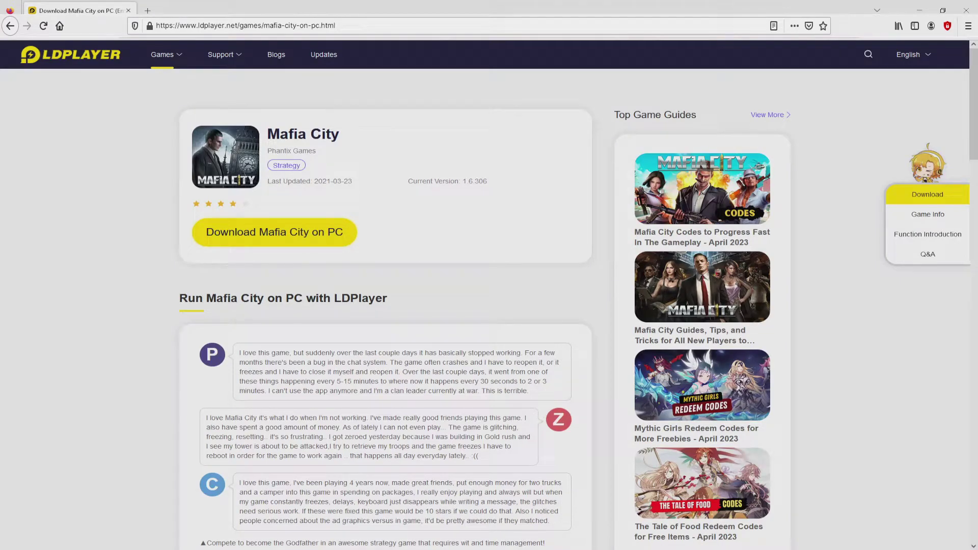
{"action": "scroll", "coordinate": [386, 306], "scroll_direction": "down", "scroll_amount": 15}
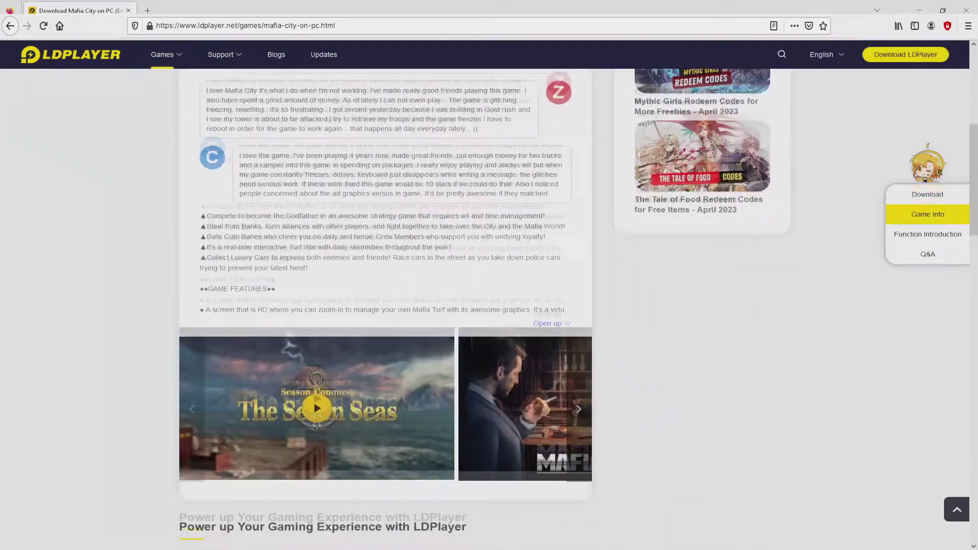
{"action": "scroll", "coordinate": [385, 305], "scroll_direction": "down", "scroll_amount": 4}
{"action": "scroll", "coordinate": [386, 306], "scroll_direction": "up", "scroll_amount": 6}
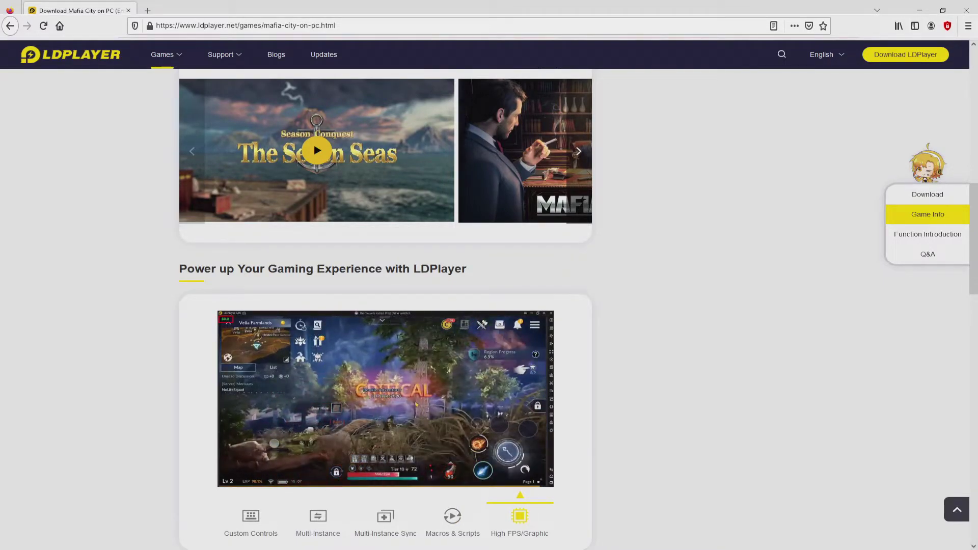
{"action": "scroll", "coordinate": [385, 305], "scroll_direction": "up", "scroll_amount": 1}
{"action": "scroll", "coordinate": [385, 305], "scroll_direction": "up", "scroll_amount": 10}
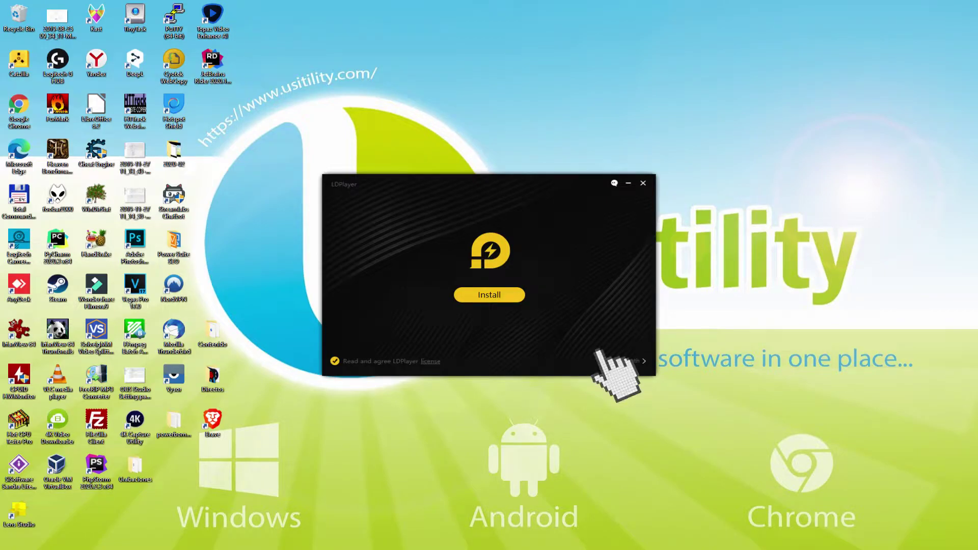
Check the setup path and install LDPlayer, rejecting the Avast Free Antivirus and McAfee WebAdvisor offers.
{"action": "left_click", "coordinate": [626, 361]}
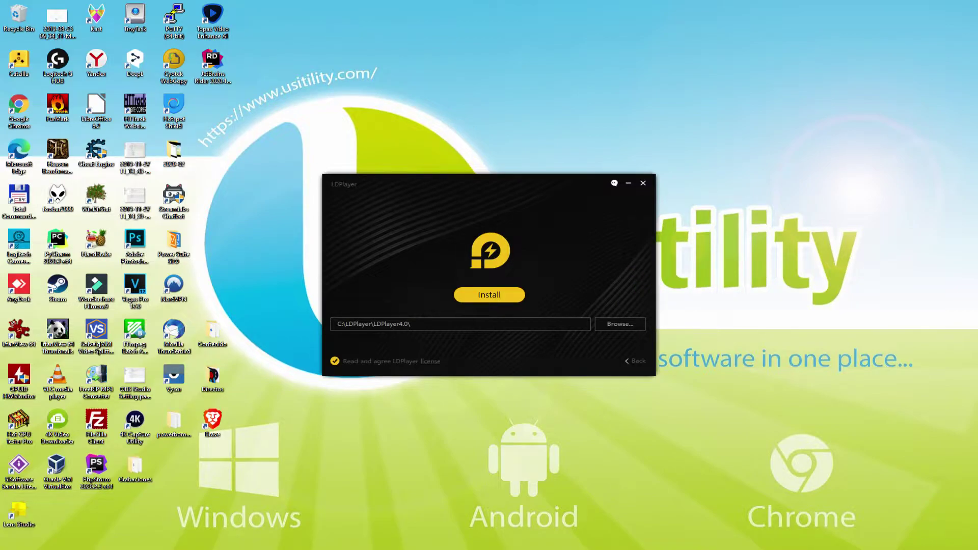
{"action": "left_click", "coordinate": [629, 359]}
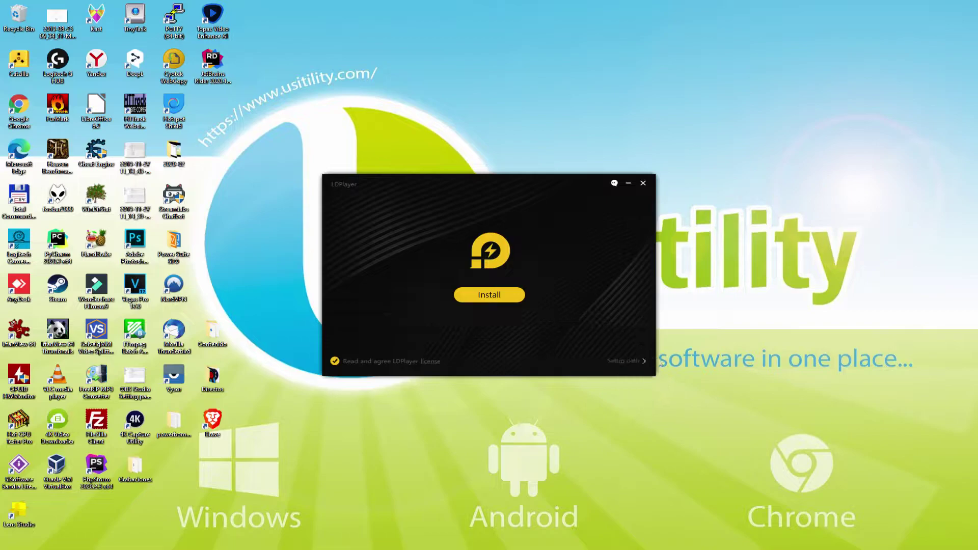
{"action": "left_click", "coordinate": [485, 294]}
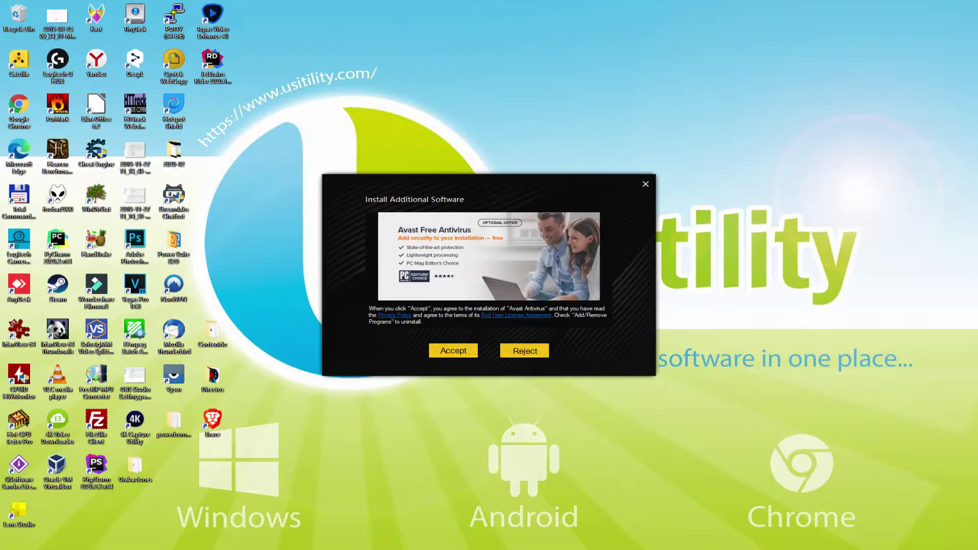
{"action": "left_click", "coordinate": [524, 351]}
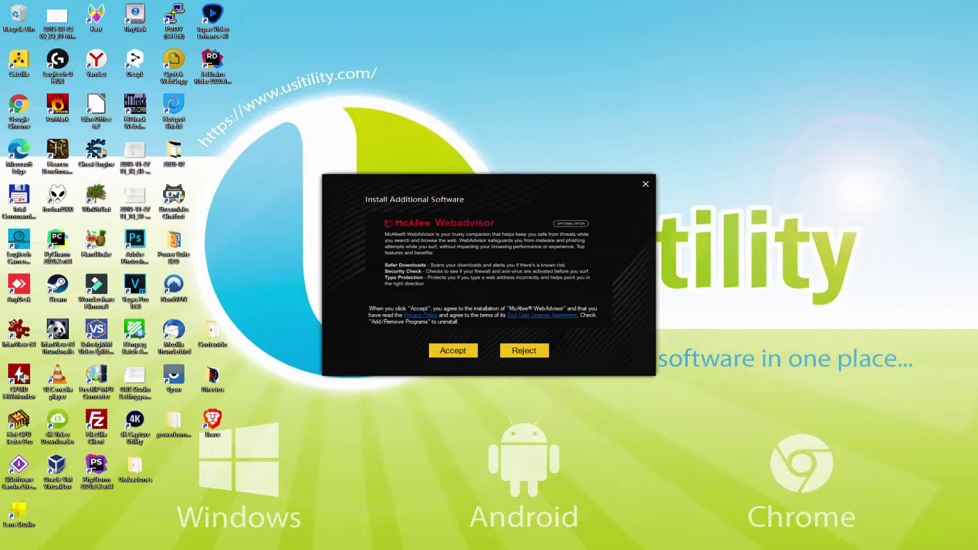
{"action": "left_click", "coordinate": [524, 351]}
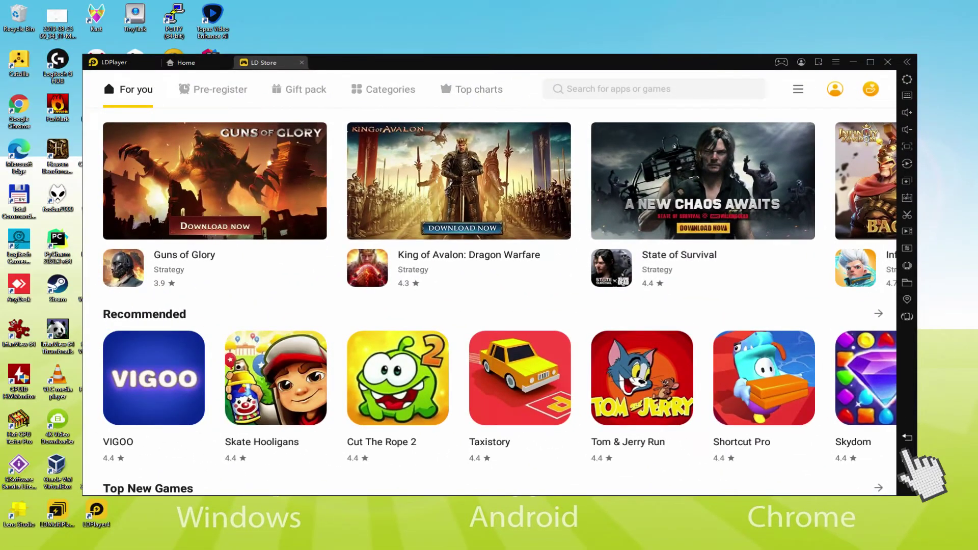
Leave the LD Store and open the Play Store from the System Apps folder.
{"action": "left_click", "coordinate": [906, 437]}
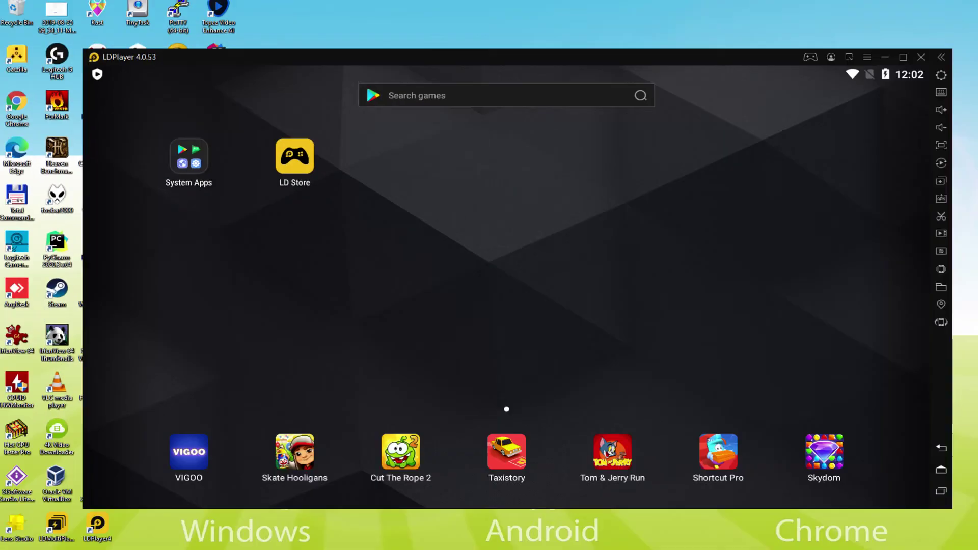
{"action": "left_click", "coordinate": [183, 165]}
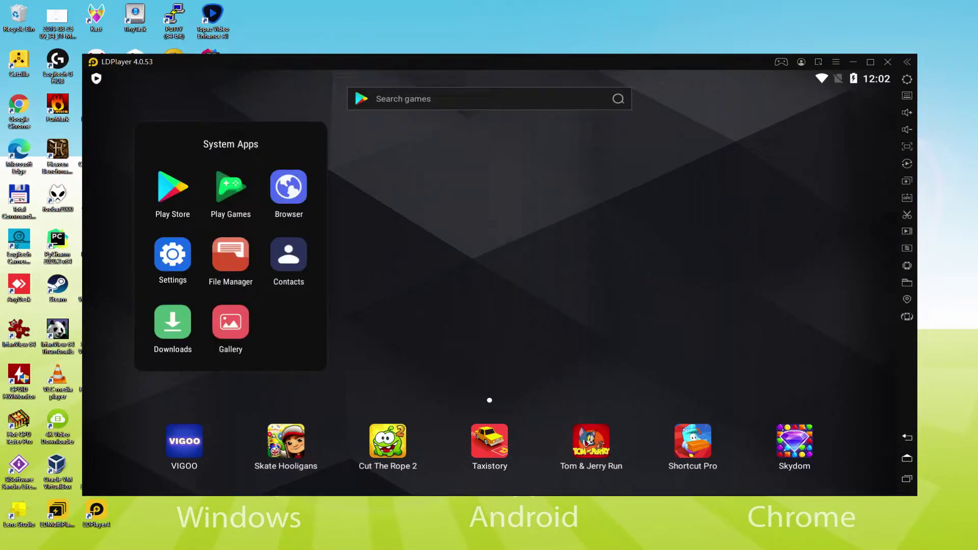
{"action": "left_click", "coordinate": [172, 186]}
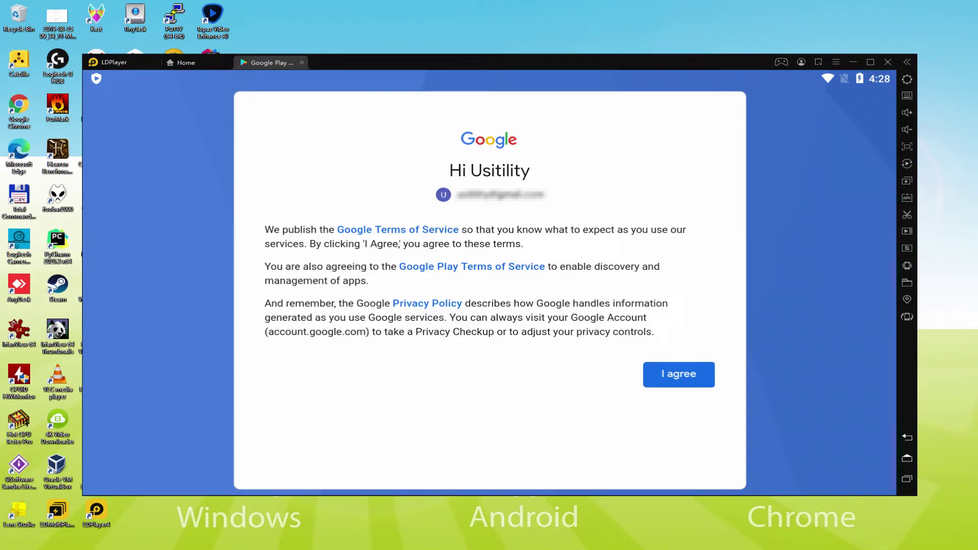
Agree to the Google terms, and accept the Google services settings with Google Drive backup switched off.
{"action": "left_click", "coordinate": [677, 376]}
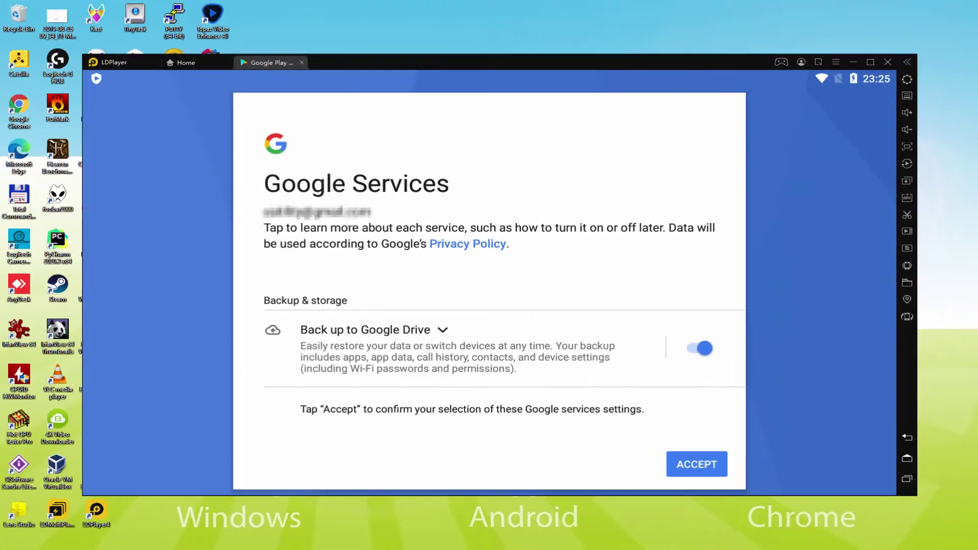
{"action": "left_click", "coordinate": [702, 347]}
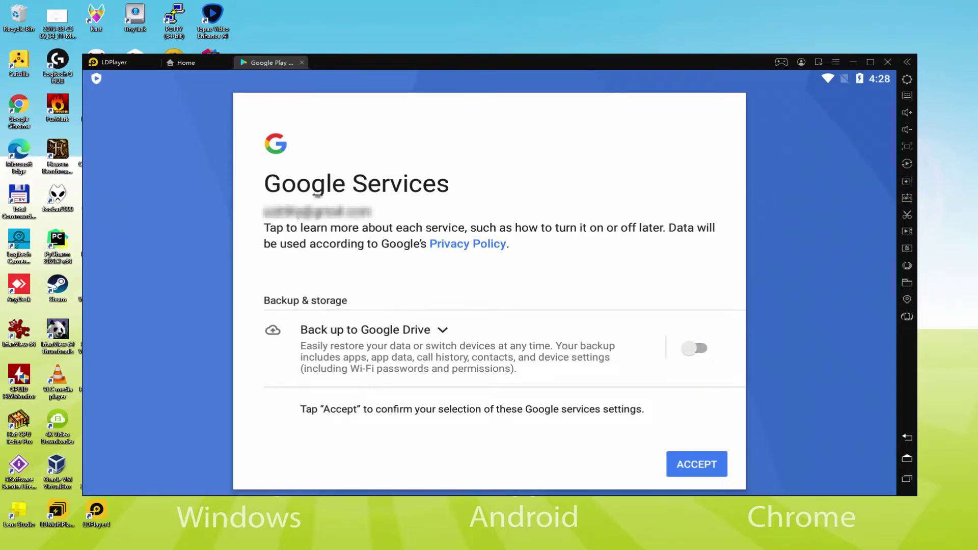
{"action": "left_click", "coordinate": [697, 464]}
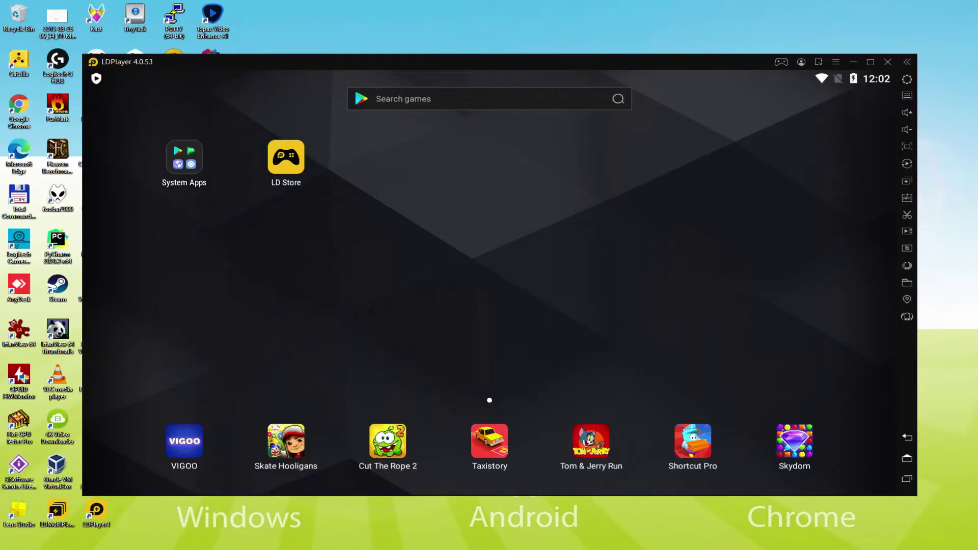
Search the Play Store for "mafia city" and install the Mafia City game by Phantix Games.
{"action": "left_click", "coordinate": [184, 160]}
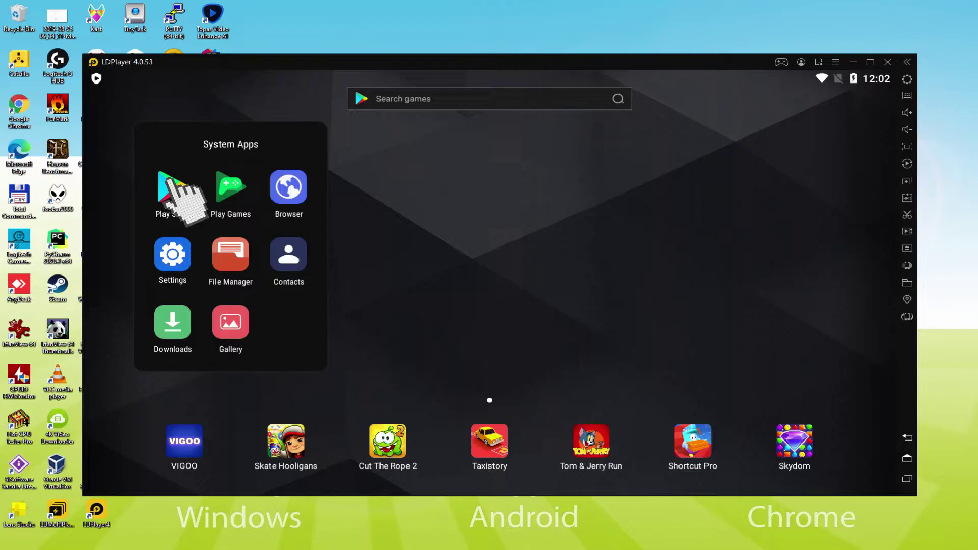
{"action": "left_click", "coordinate": [172, 184]}
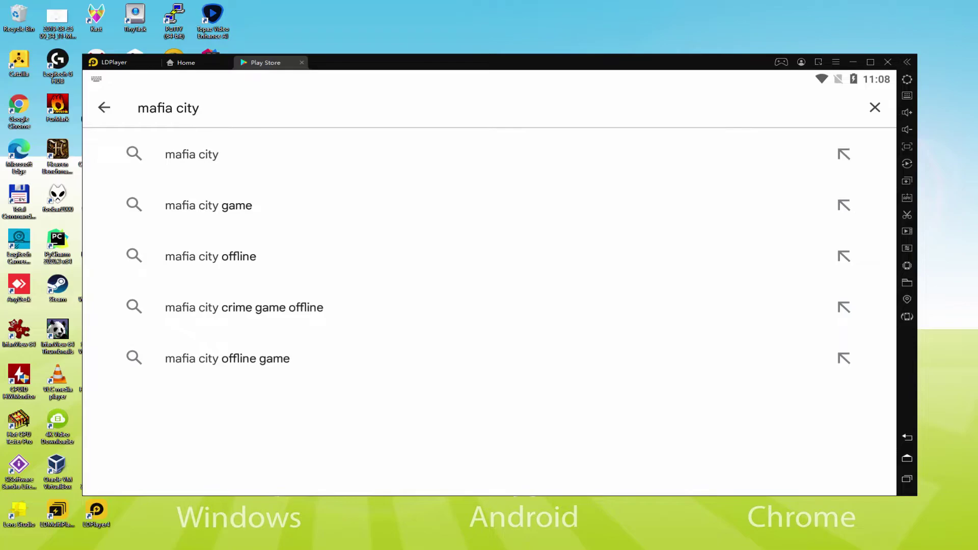
{"action": "left_click", "coordinate": [203, 154]}
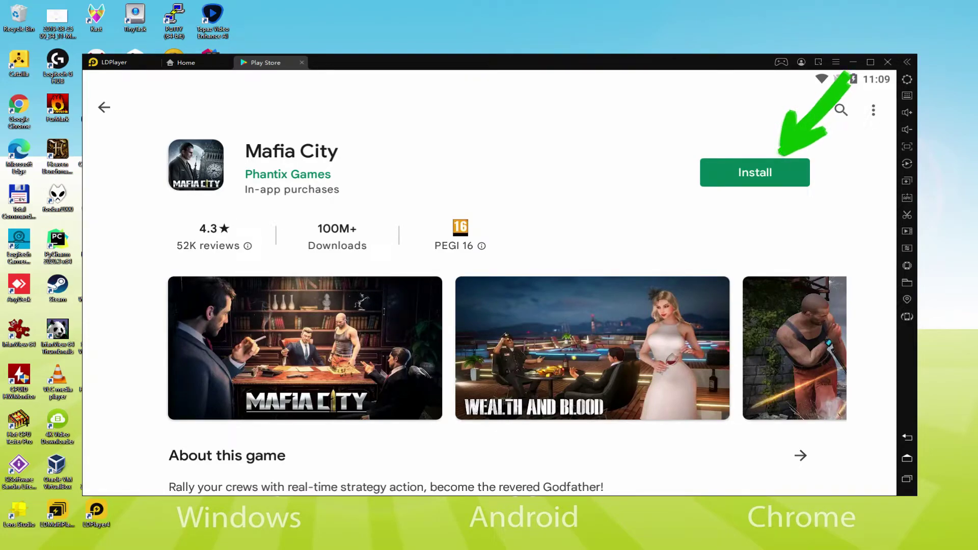
{"action": "left_click", "coordinate": [779, 168]}
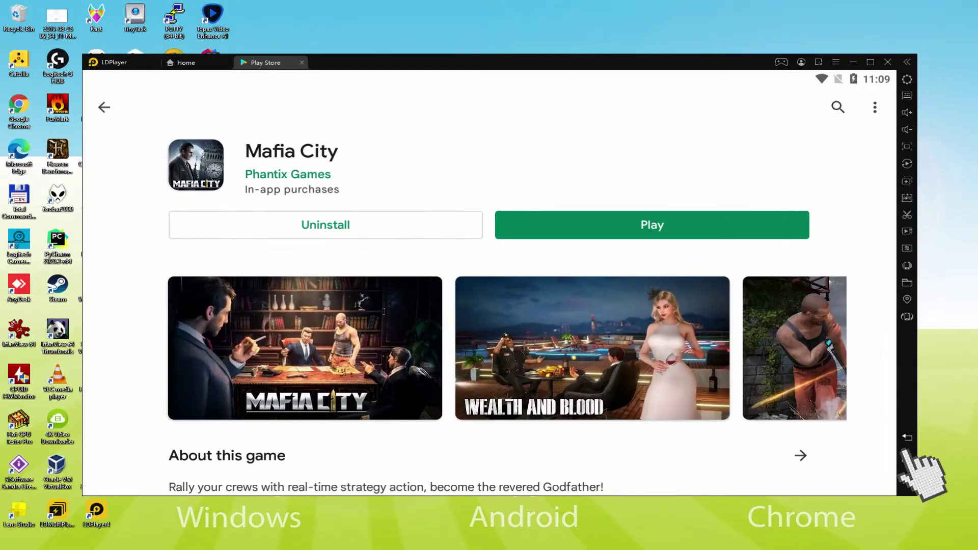
Return to the emulator's home screen and launch Mafia City.
{"action": "left_click", "coordinate": [907, 458]}
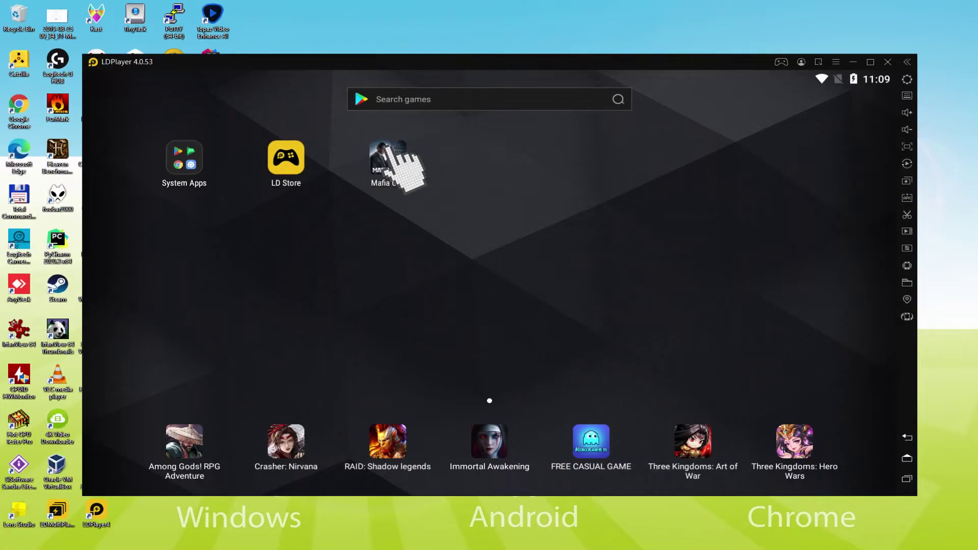
{"action": "left_click", "coordinate": [387, 158]}
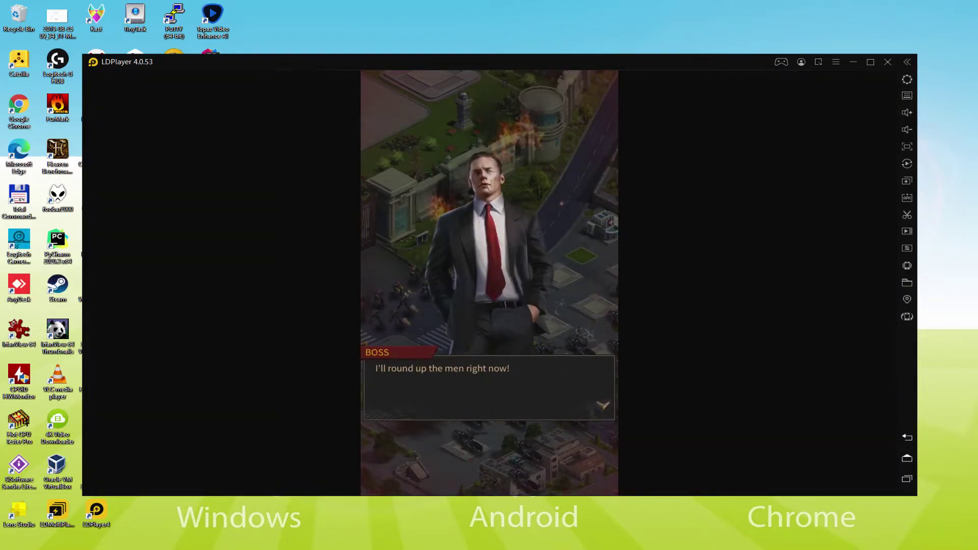
Dismiss the boss's dialogue and build a Biker Camp on the highlighted empty plot.
{"action": "left_click", "coordinate": [544, 336]}
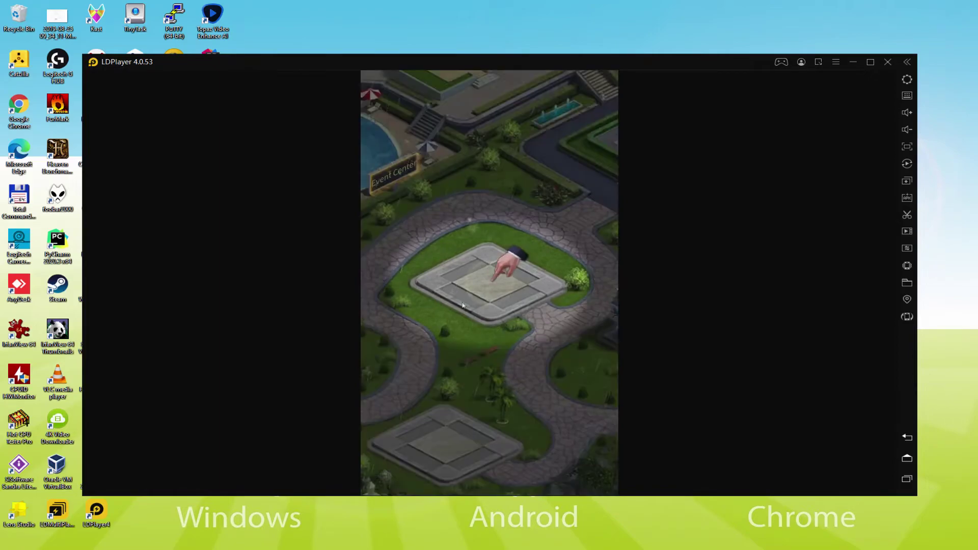
{"action": "left_click", "coordinate": [491, 279]}
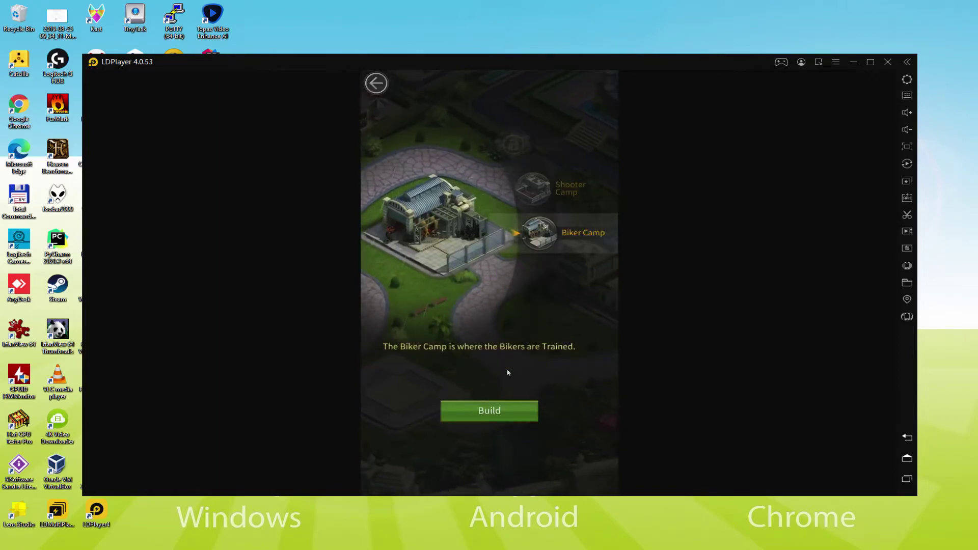
{"action": "left_click", "coordinate": [493, 402]}
{"action": "left_click", "coordinate": [554, 456]}
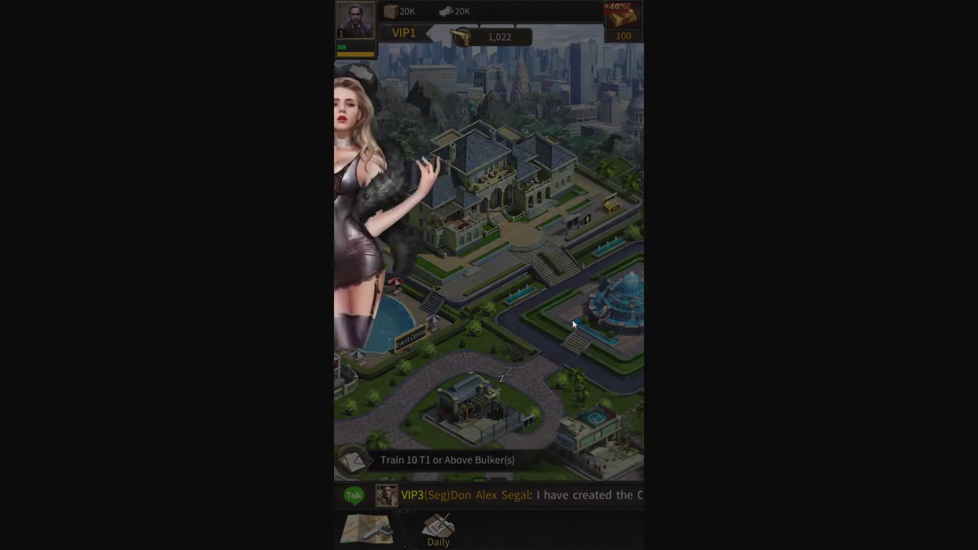
Follow the Bulker training task to the Bulker Camp and train 10 Crooks.
{"action": "left_click", "coordinate": [469, 467]}
{"action": "left_click", "coordinate": [469, 467]}
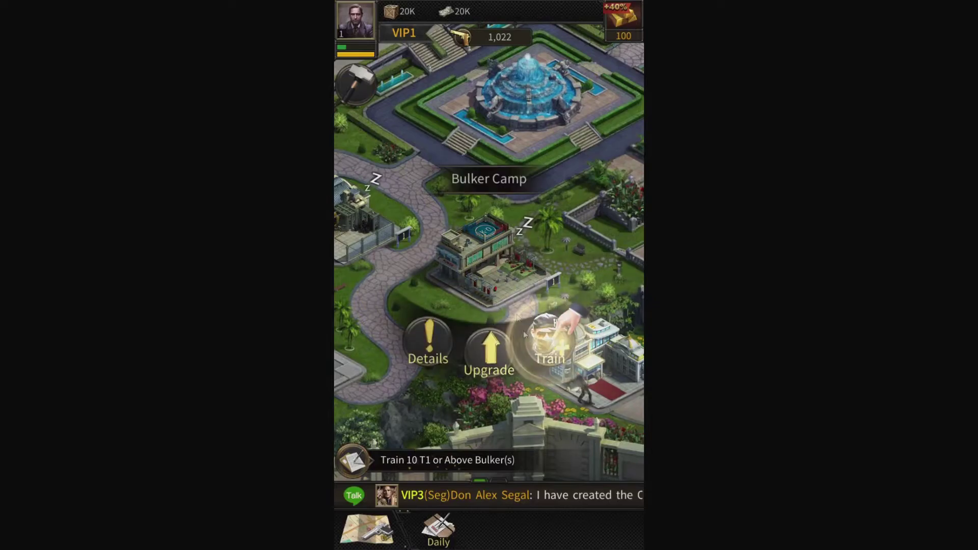
{"action": "left_click", "coordinate": [527, 336]}
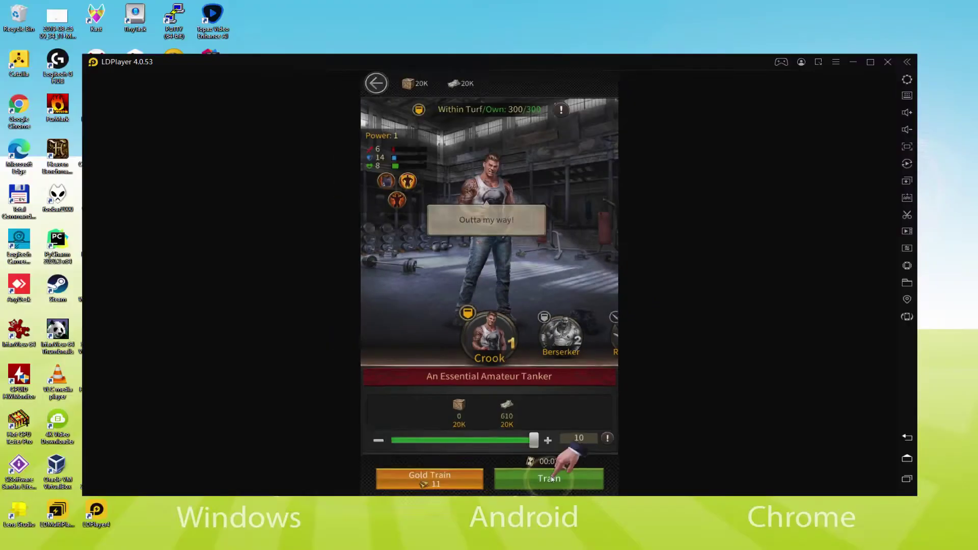
{"action": "left_click", "coordinate": [550, 478]}
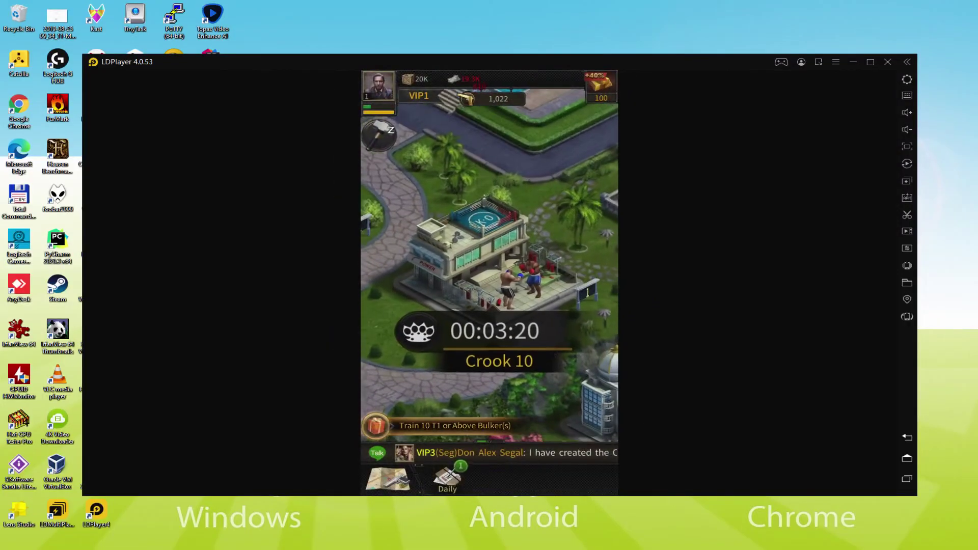
Skip through the fighters' dialogue and claim the reward for the completed Bulker training task.
{"action": "left_click", "coordinate": [545, 399]}
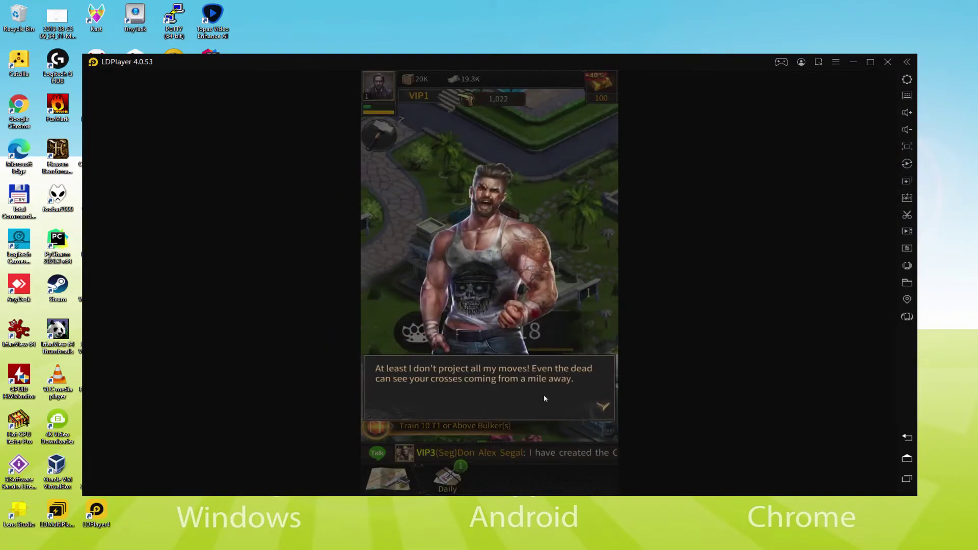
{"action": "left_click", "coordinate": [544, 398]}
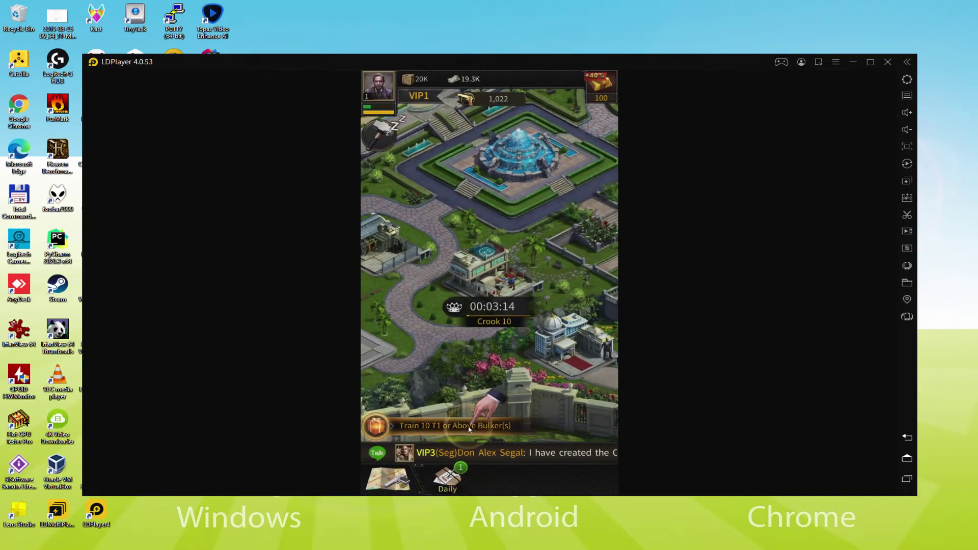
{"action": "left_click", "coordinate": [469, 429]}
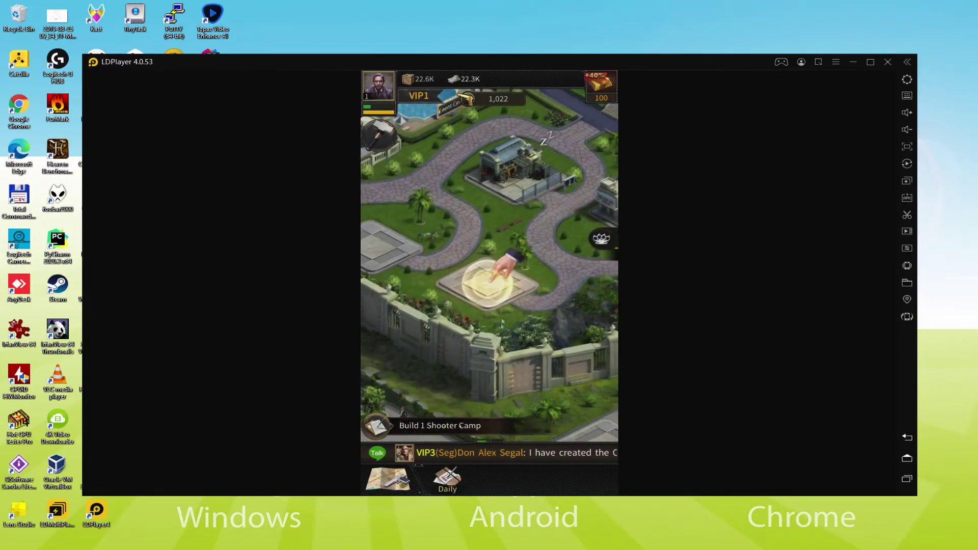
Select the highlighted empty plot for the Shooter Camp, and exit the emulator's keyboard settings.
{"action": "left_click", "coordinate": [499, 284]}
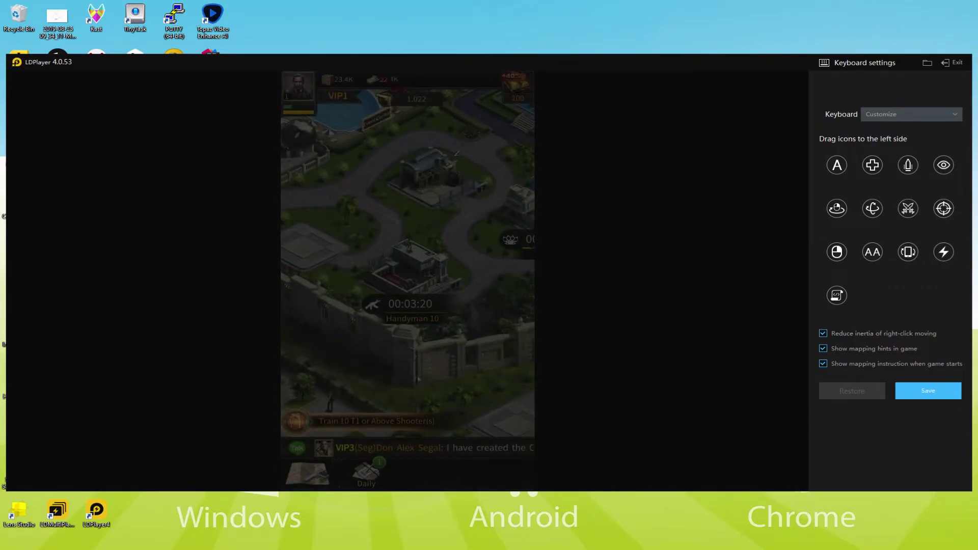
{"action": "left_click", "coordinate": [946, 62]}
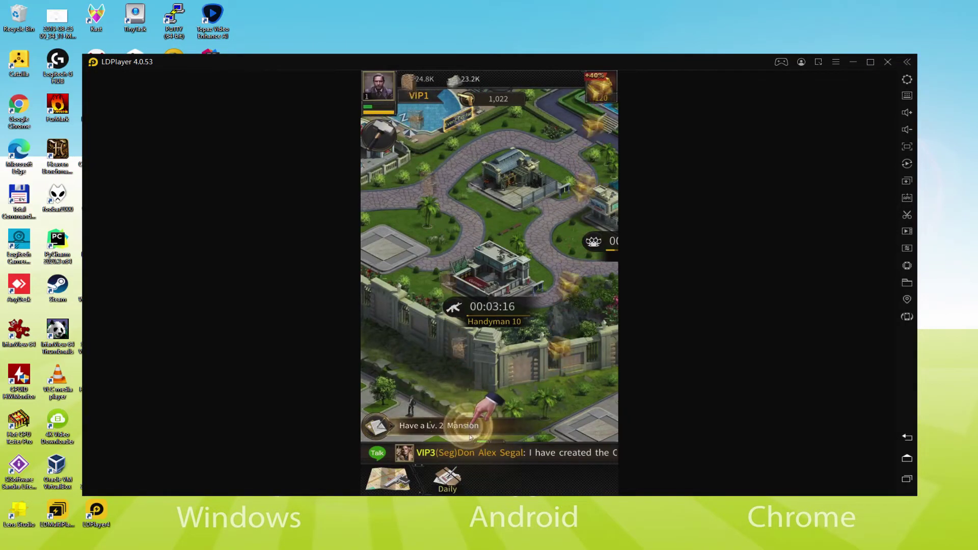
Upgrade the Mansion to level 2 and complete the construction instantly with the free speed-up.
{"action": "left_click", "coordinate": [534, 429]}
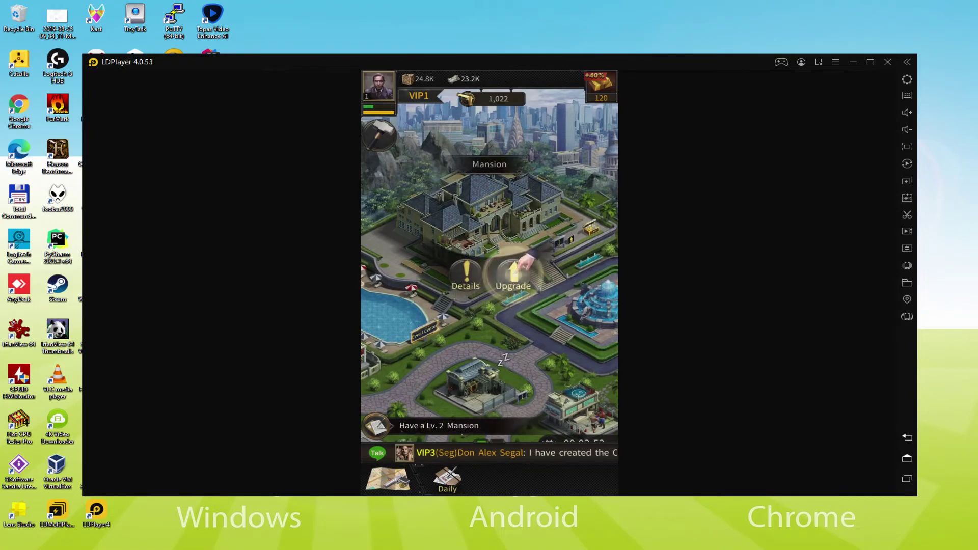
{"action": "left_click", "coordinate": [503, 275]}
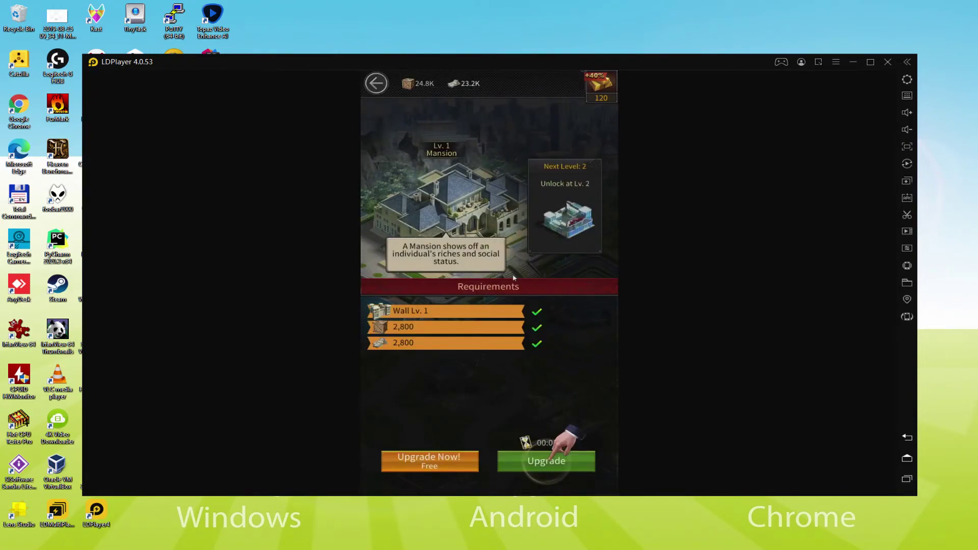
{"action": "left_click", "coordinate": [560, 461]}
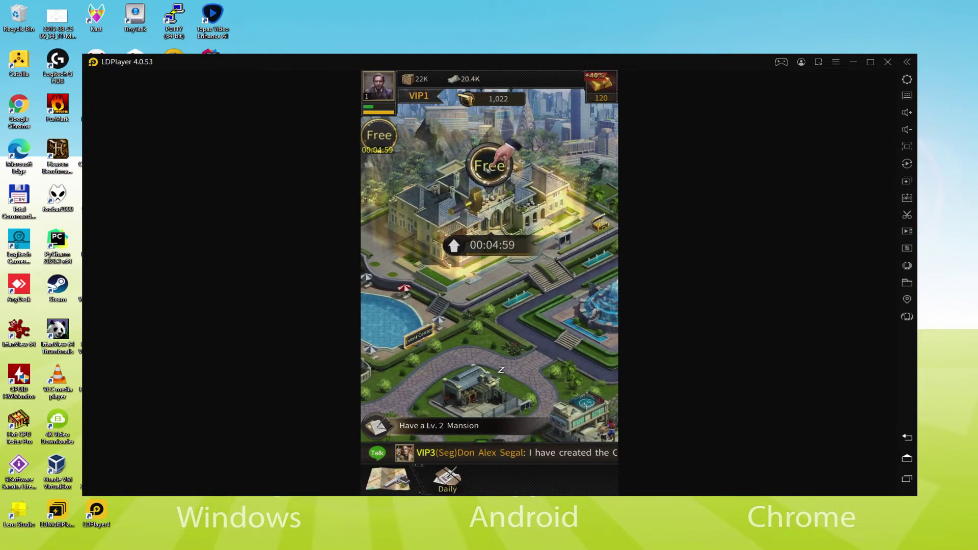
{"action": "left_click", "coordinate": [488, 170]}
{"action": "left_click", "coordinate": [543, 398]}
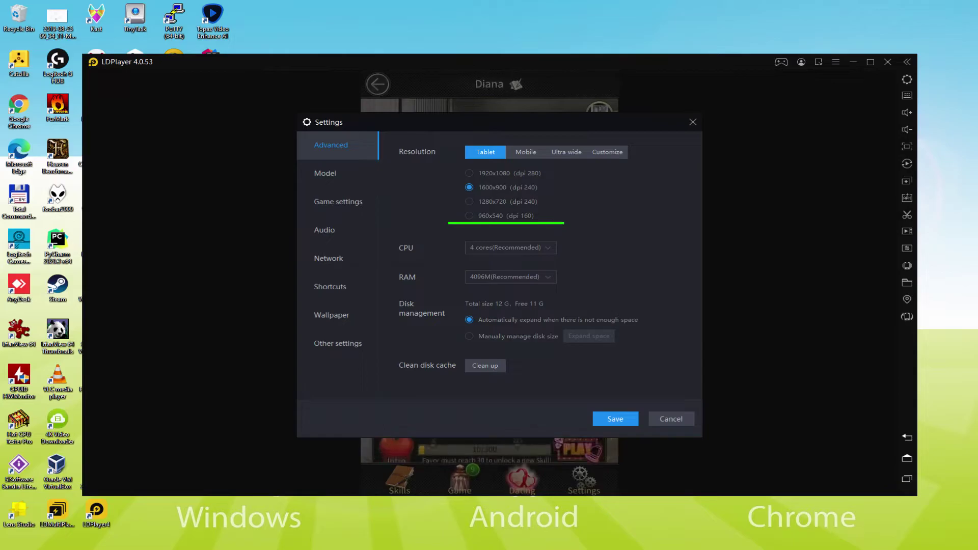
Select the 960x540 (dpi 160) tablet resolution in the emulator settings and close the settings window.
{"action": "left_click", "coordinate": [489, 216]}
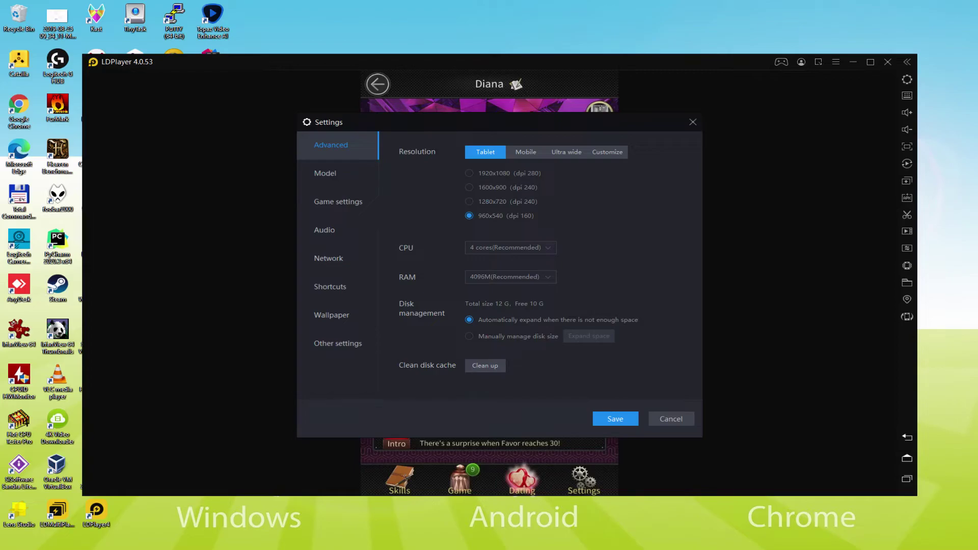
{"action": "key", "text": "Escape"}
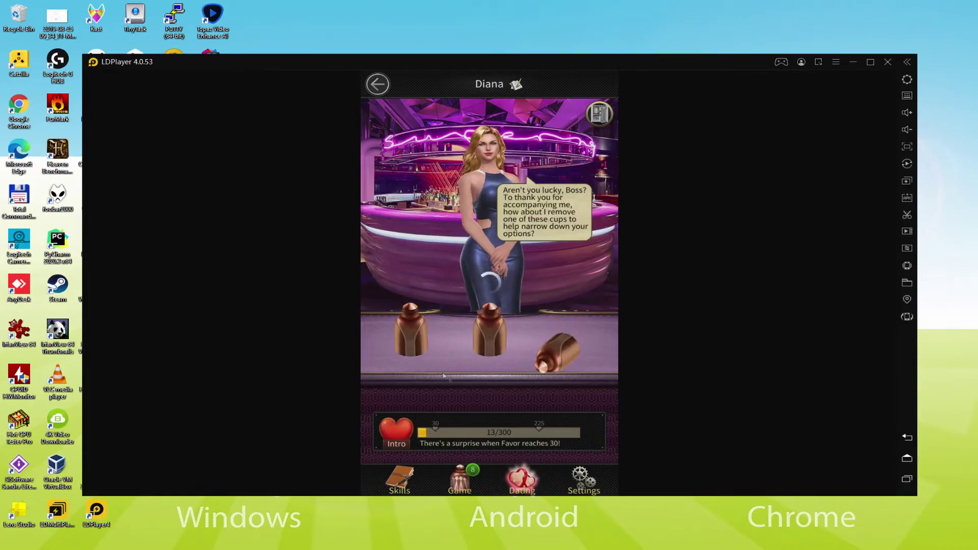
Pick a cup in Diana's game, start another round, and return to the turf with the emulator settings closed.
{"action": "left_click", "coordinate": [410, 331]}
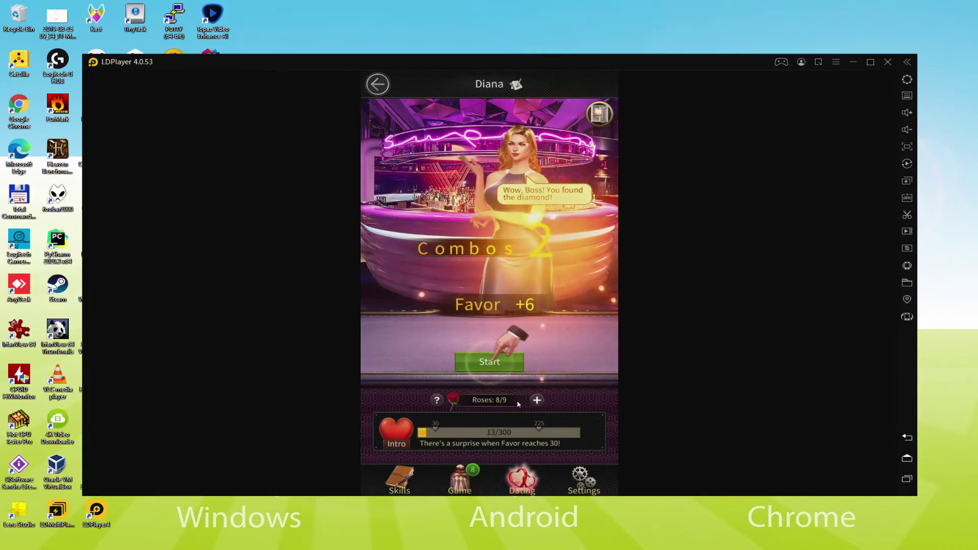
{"action": "left_click", "coordinate": [489, 362]}
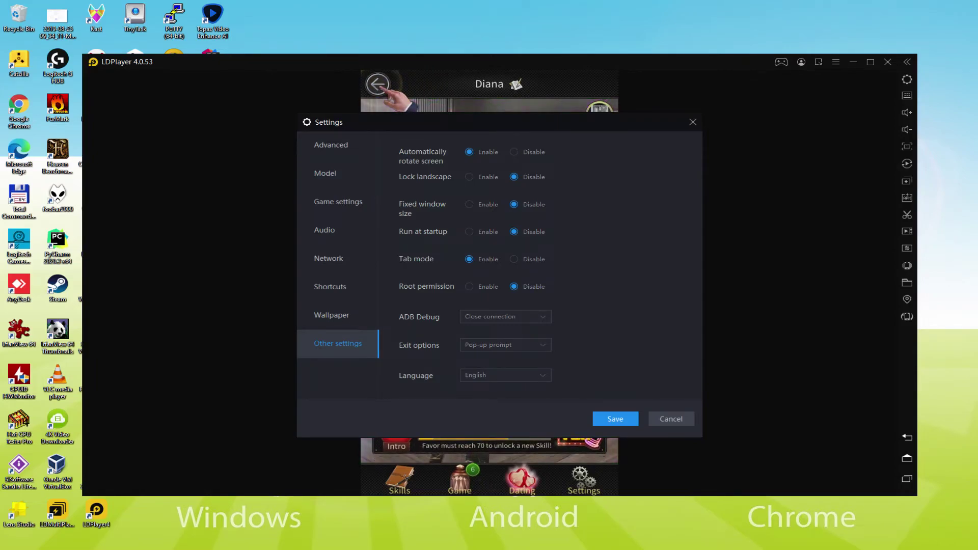
{"action": "left_click", "coordinate": [378, 85]}
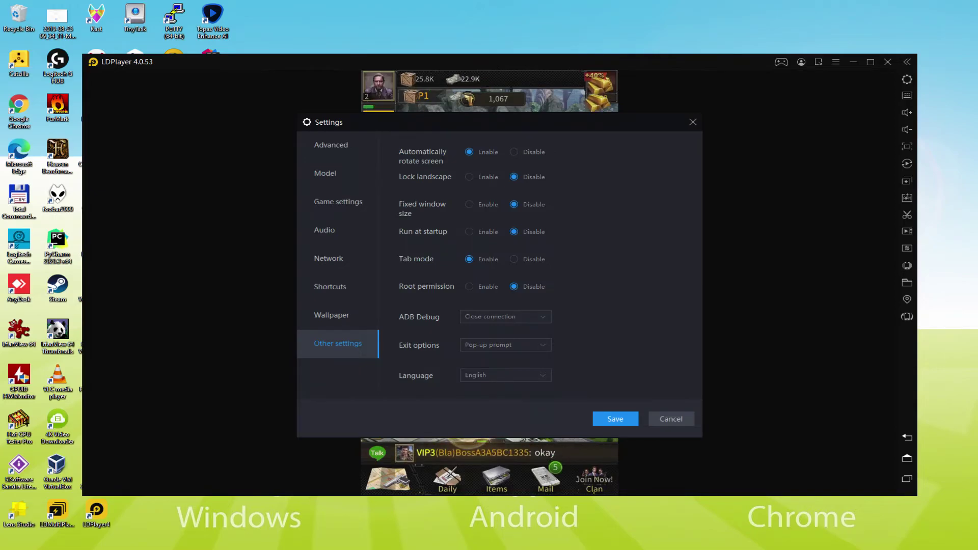
{"action": "key", "text": "Escape"}
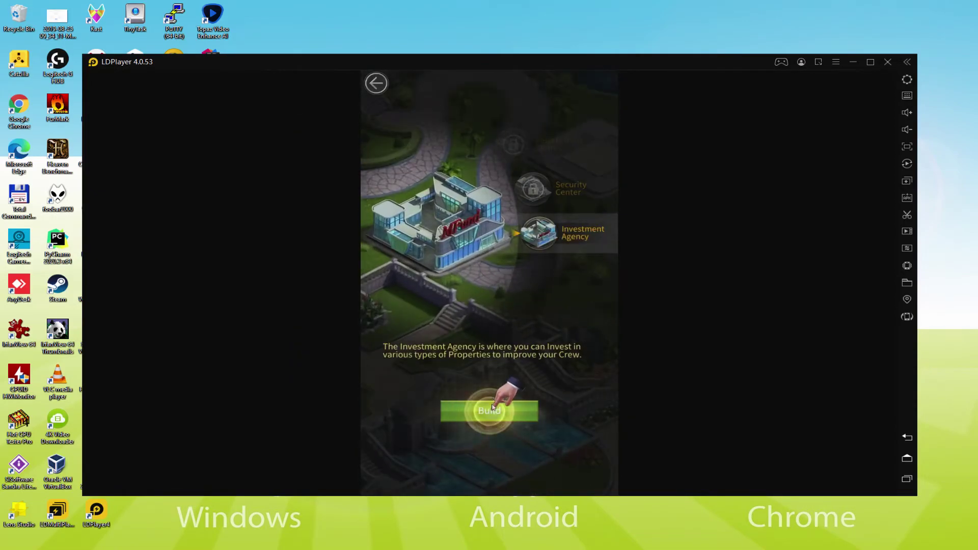
Build the Investment Agency on the selected plot and dismiss Grace's introduction.
{"action": "left_click", "coordinate": [493, 413]}
{"action": "left_click", "coordinate": [544, 462]}
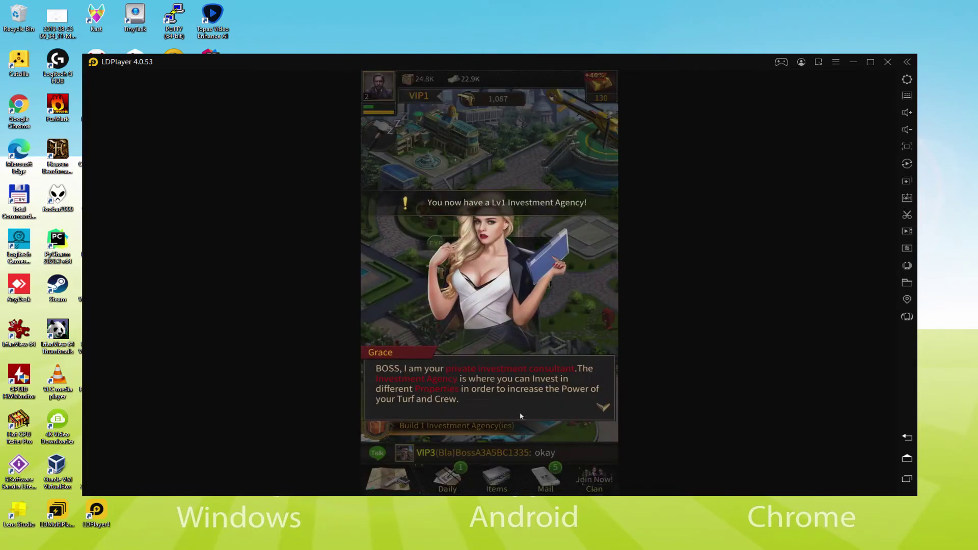
{"action": "left_click", "coordinate": [520, 416]}
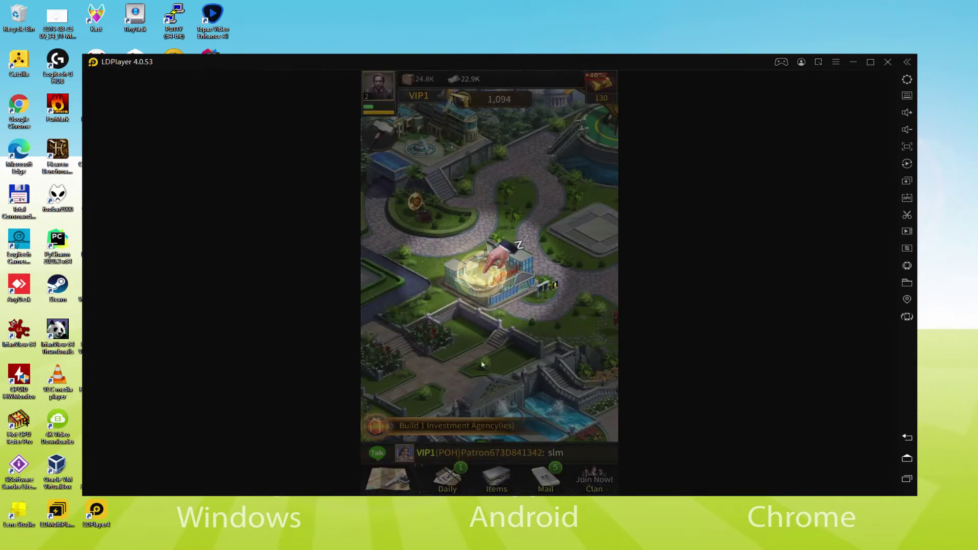
Invest in Cargo Productivity I under the Investment Agency's Resources, return to the turf, and dismiss Jennifer's dialogue.
{"action": "left_click", "coordinate": [489, 275]}
{"action": "left_click", "coordinate": [534, 338]}
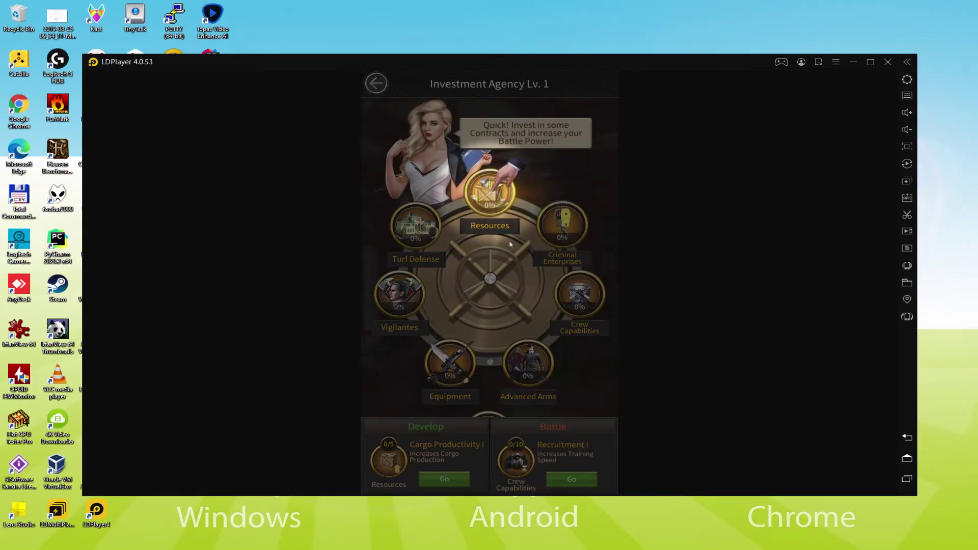
{"action": "left_click", "coordinate": [504, 232]}
{"action": "left_click", "coordinate": [422, 143]}
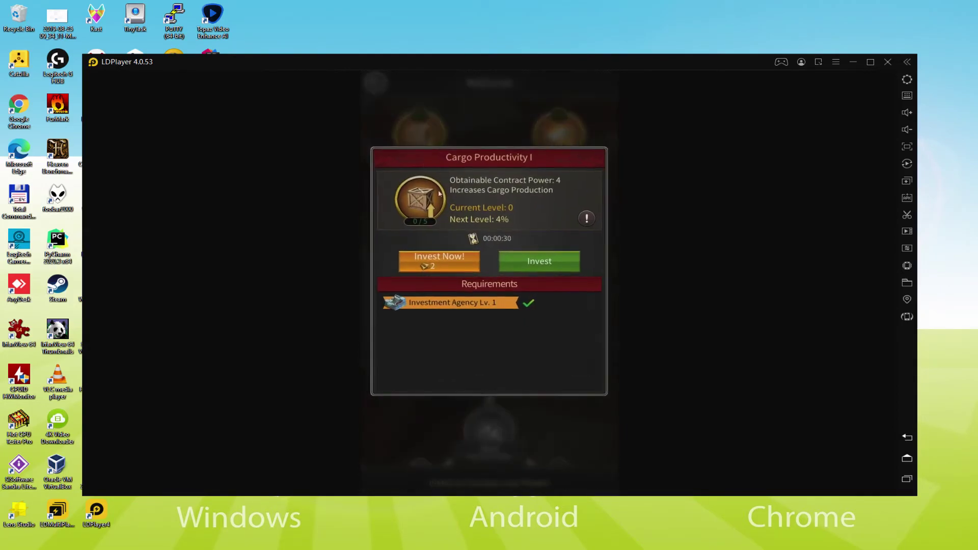
{"action": "left_click", "coordinate": [538, 261]}
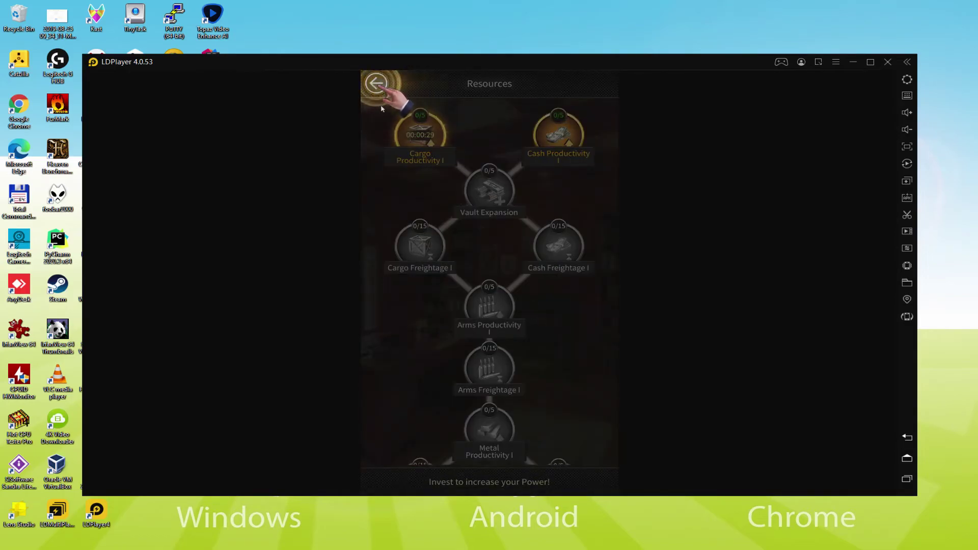
{"action": "left_click", "coordinate": [377, 86]}
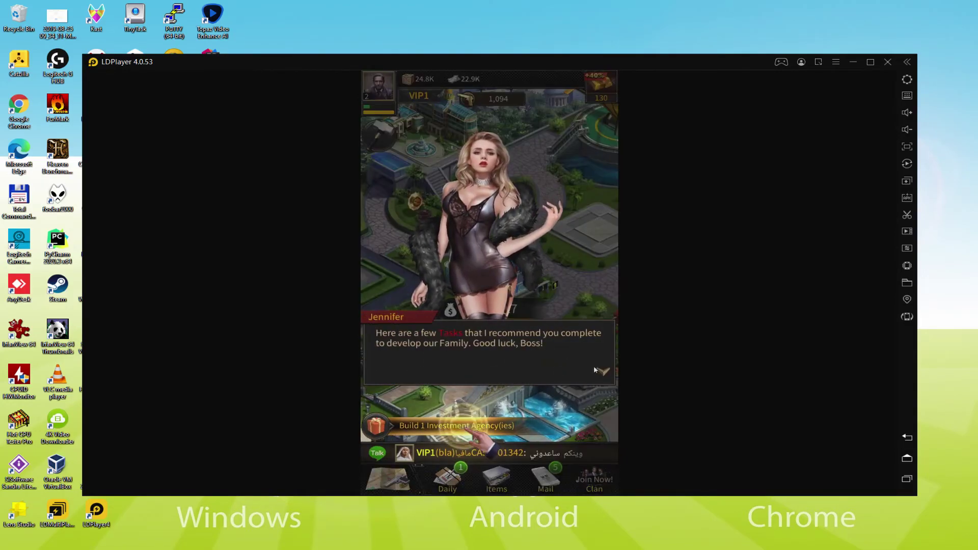
{"action": "left_click", "coordinate": [594, 366]}
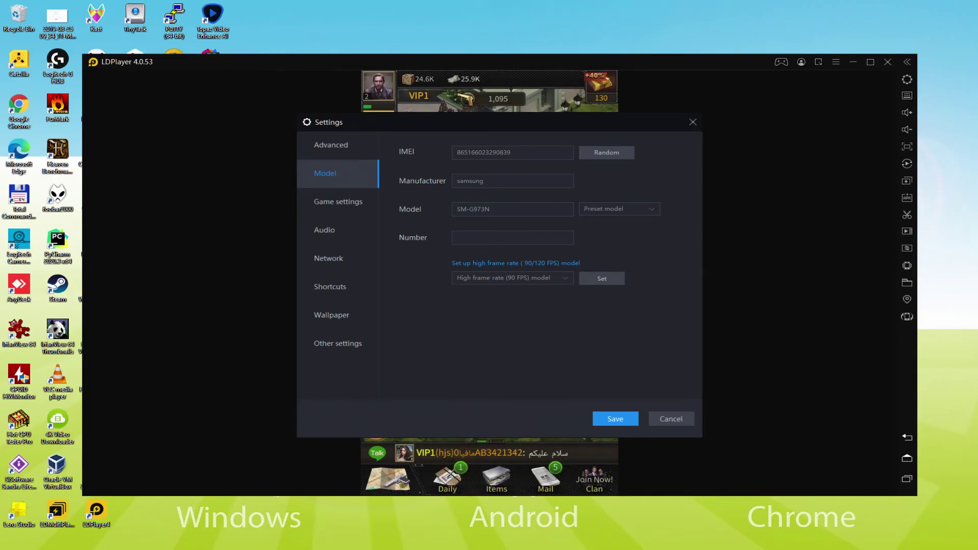
Close the emulator settings, build a second Cargo Hub on the highlighted plot, and claim the task reward.
{"action": "key", "text": "Escape"}
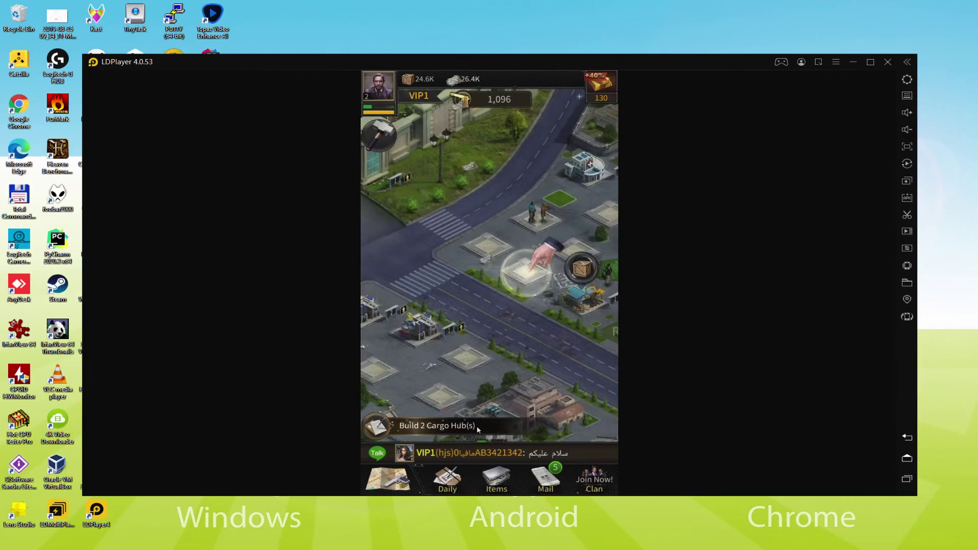
{"action": "left_click", "coordinate": [491, 284]}
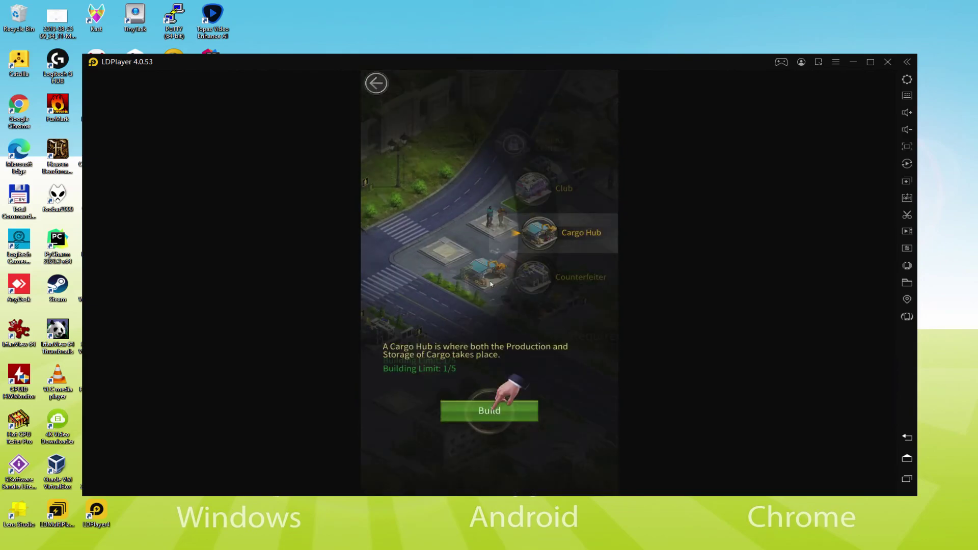
{"action": "left_click", "coordinate": [515, 411]}
{"action": "left_click", "coordinate": [558, 471]}
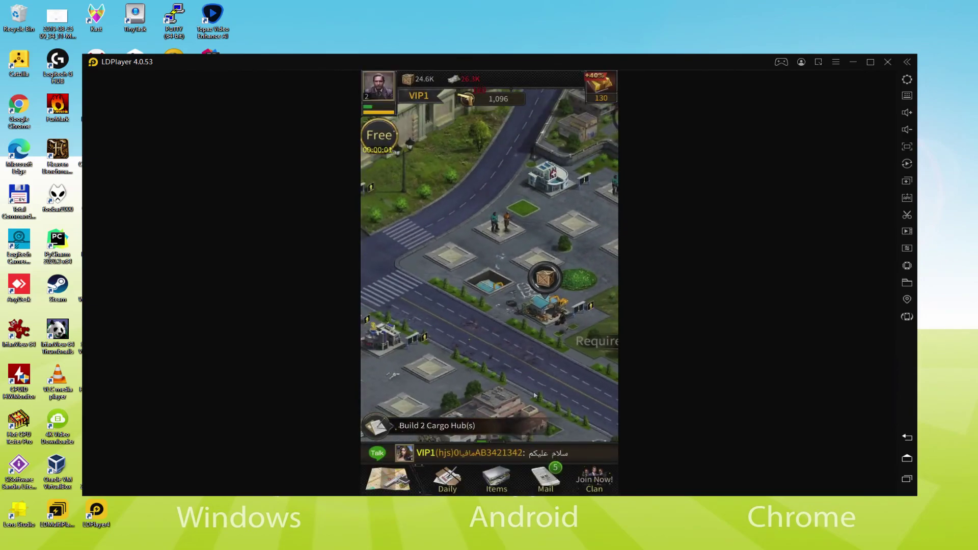
{"action": "left_click", "coordinate": [493, 426]}
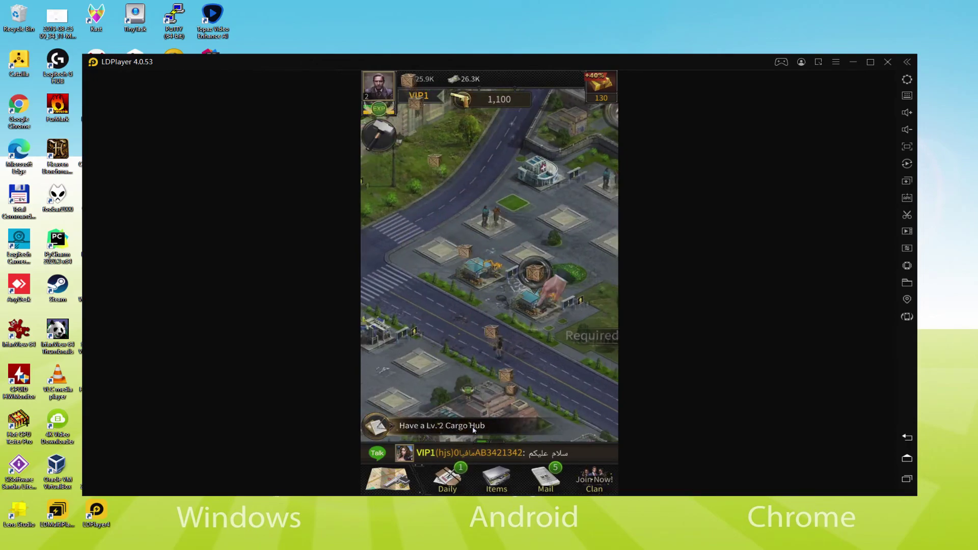
Upgrade the highlighted Cargo Hub to level 2 and claim the reward for that task.
{"action": "left_click", "coordinate": [488, 280]}
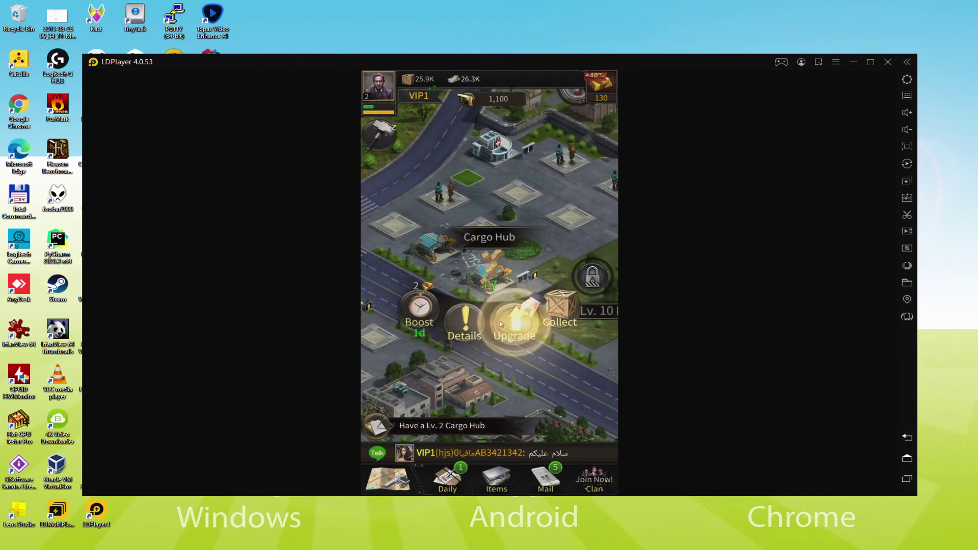
{"action": "left_click", "coordinate": [502, 322]}
{"action": "left_click", "coordinate": [540, 459]}
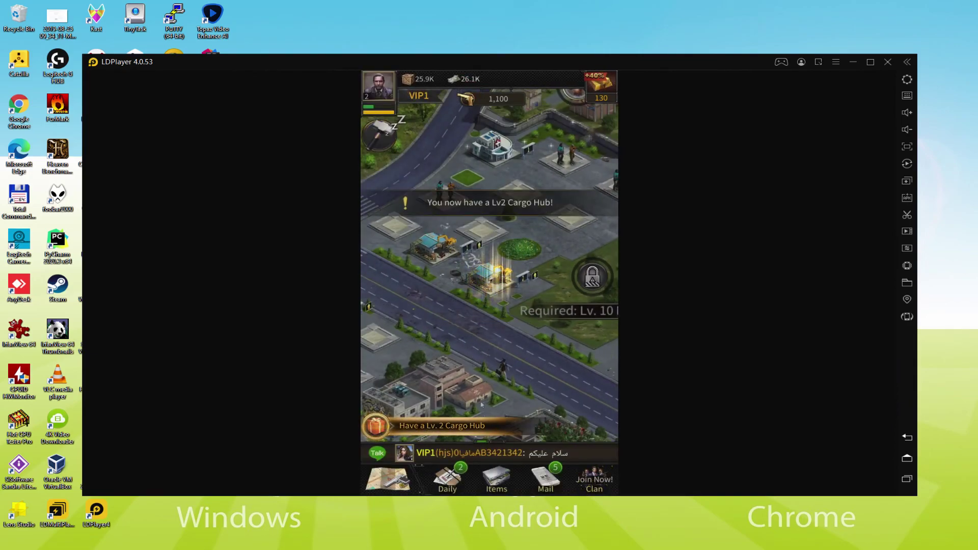
{"action": "left_click", "coordinate": [480, 425]}
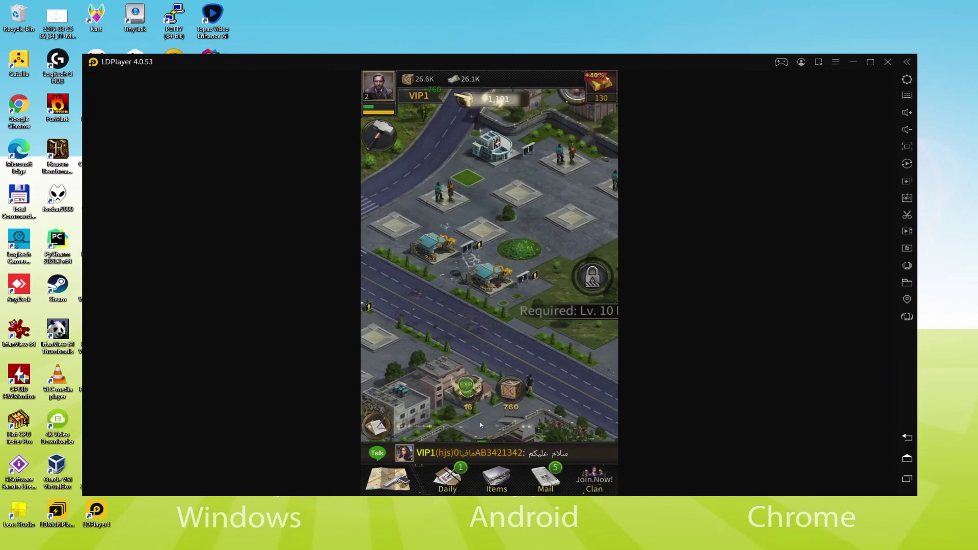
Follow the Wall task, upgrade the Wall to level 2, and complete the construction with the free speed-up.
{"action": "left_click", "coordinate": [478, 428]}
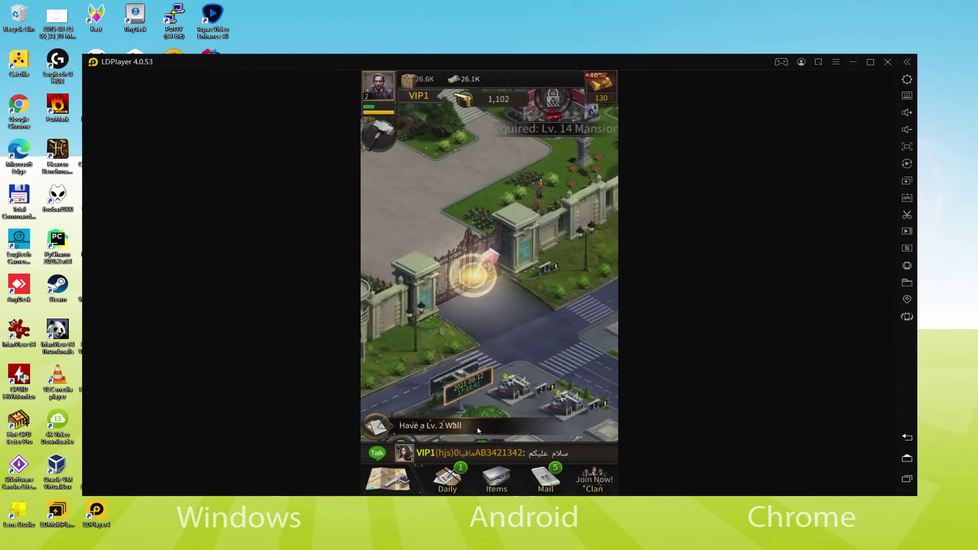
{"action": "left_click", "coordinate": [497, 326]}
{"action": "left_click", "coordinate": [495, 347]}
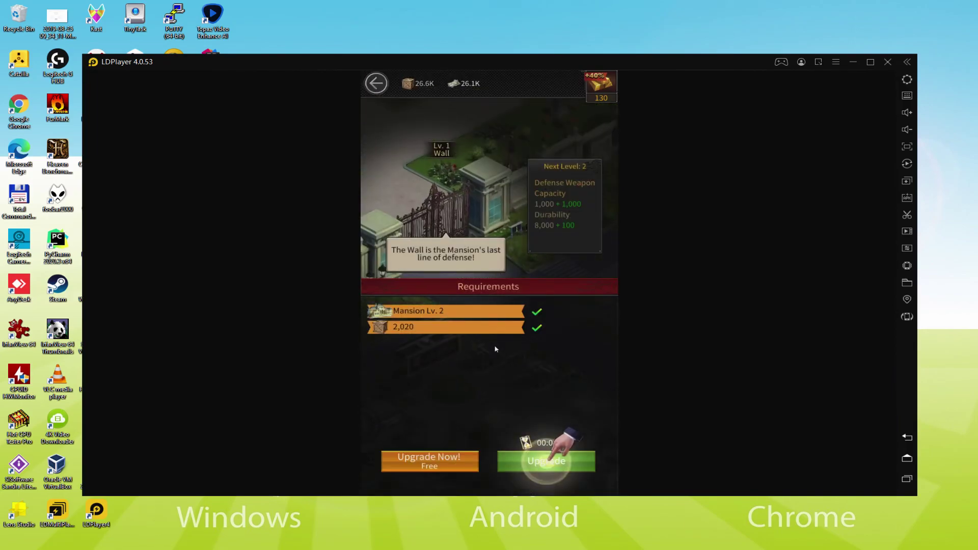
{"action": "left_click", "coordinate": [547, 455]}
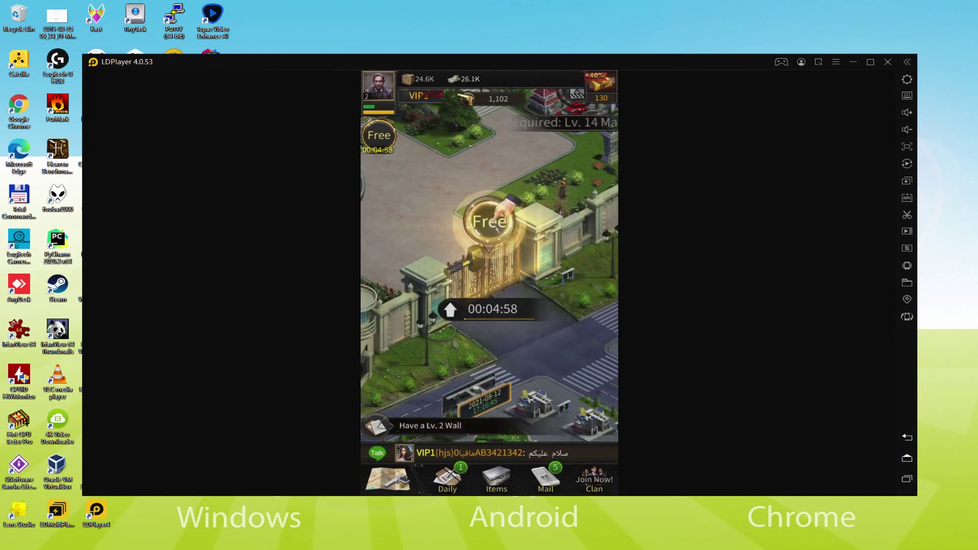
{"action": "left_click", "coordinate": [487, 219]}
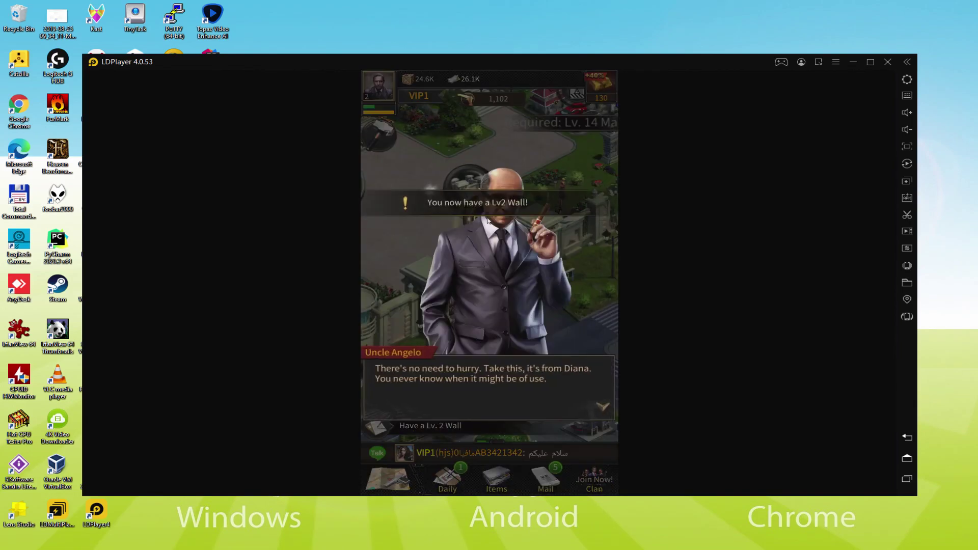
Dismiss Uncle Angelo's dialogue and collect the Phase 1 online reward.
{"action": "left_click", "coordinate": [569, 419]}
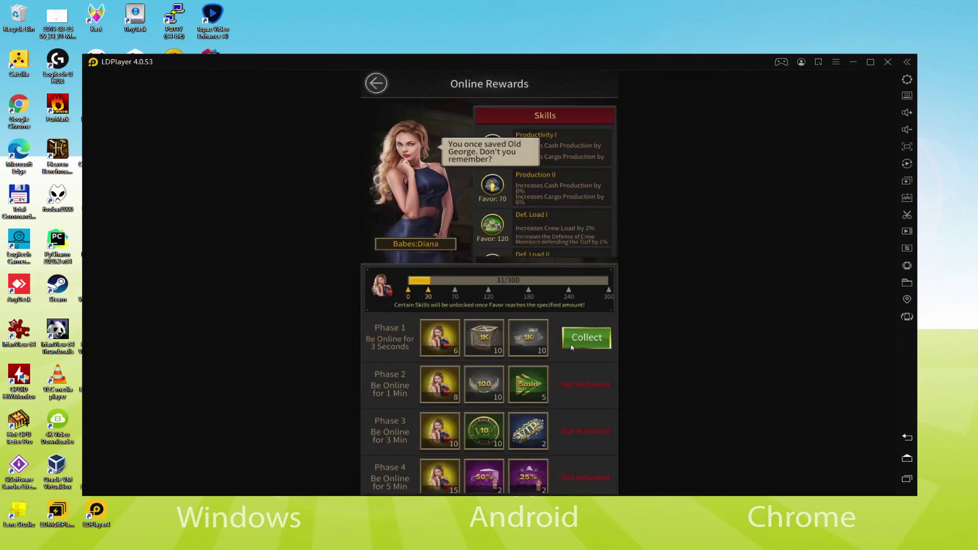
{"action": "left_click", "coordinate": [572, 346]}
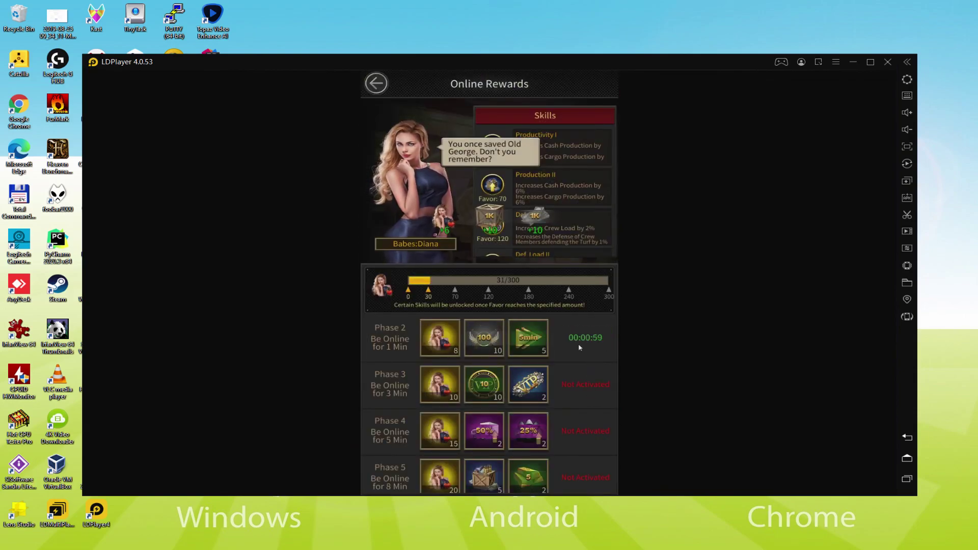